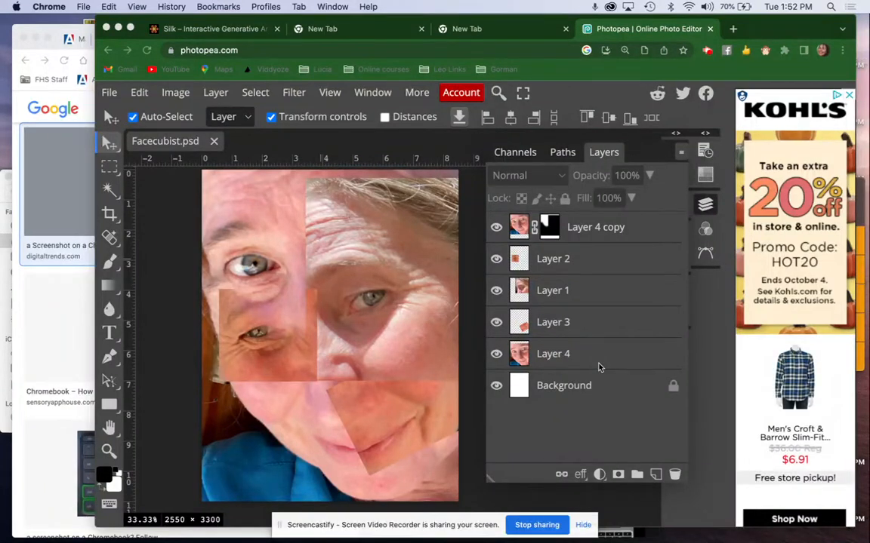
Toggle the visibility of Layer 4 copy, Layer 2 and Layer 1 to examine how the face collage is layered
left_click(496, 228)
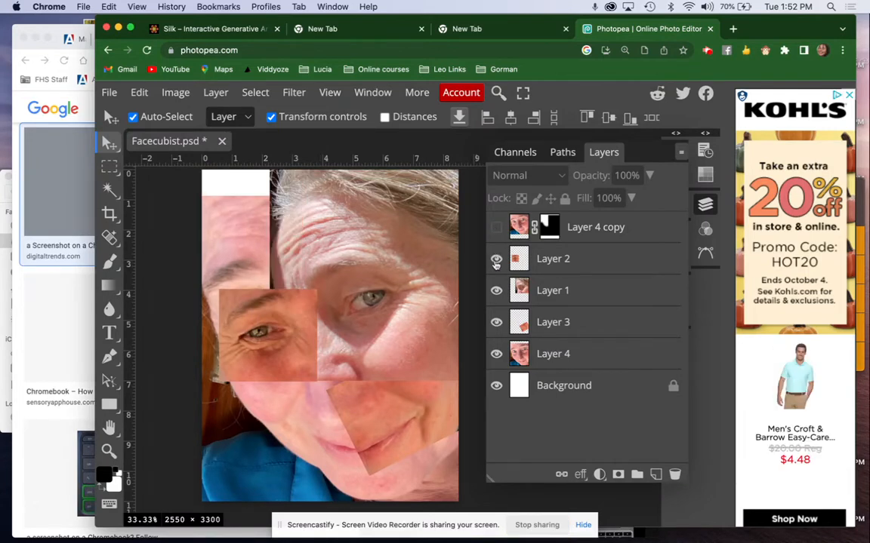
left_click(495, 292)
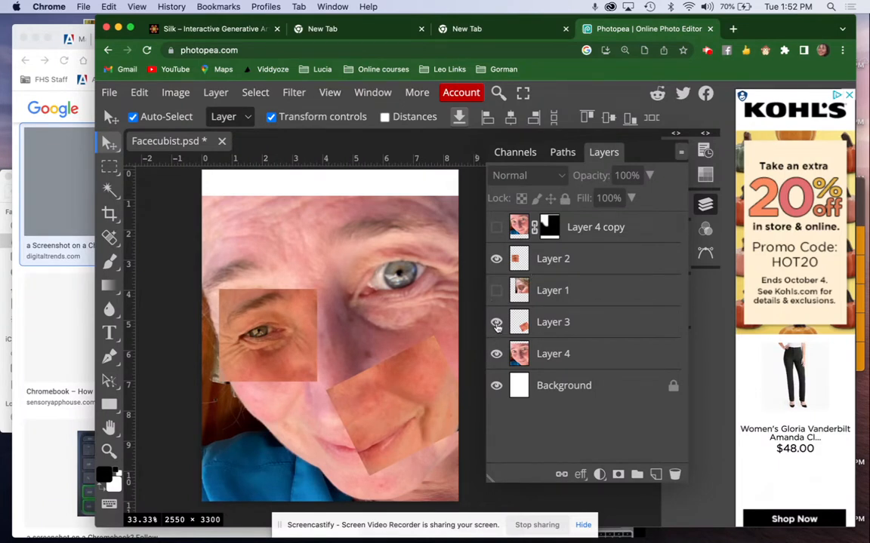
left_click(496, 291)
left_click(496, 227)
left_click(497, 228)
left_click(496, 259)
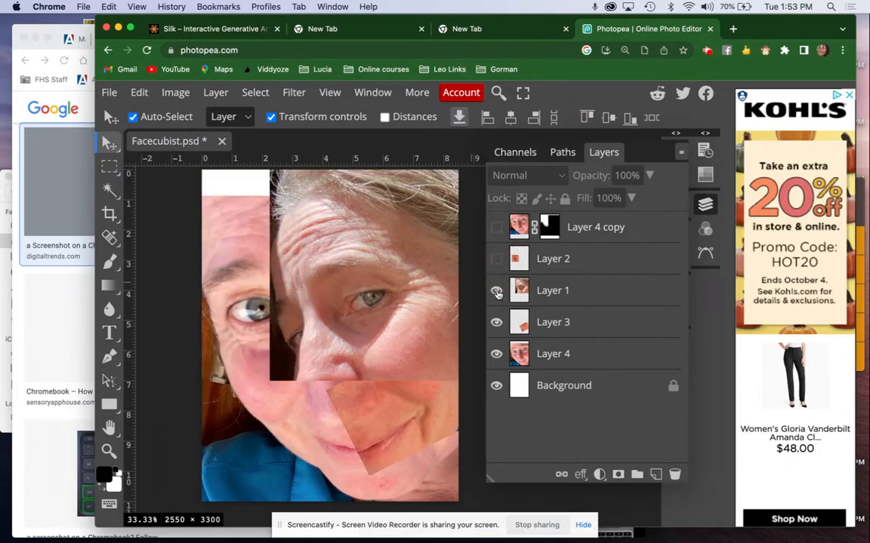
left_click(496, 290)
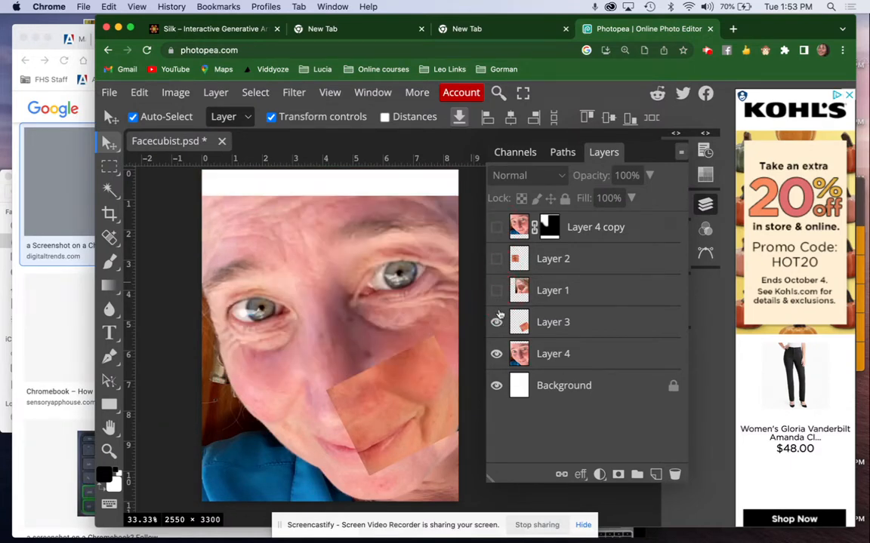
left_click(496, 259)
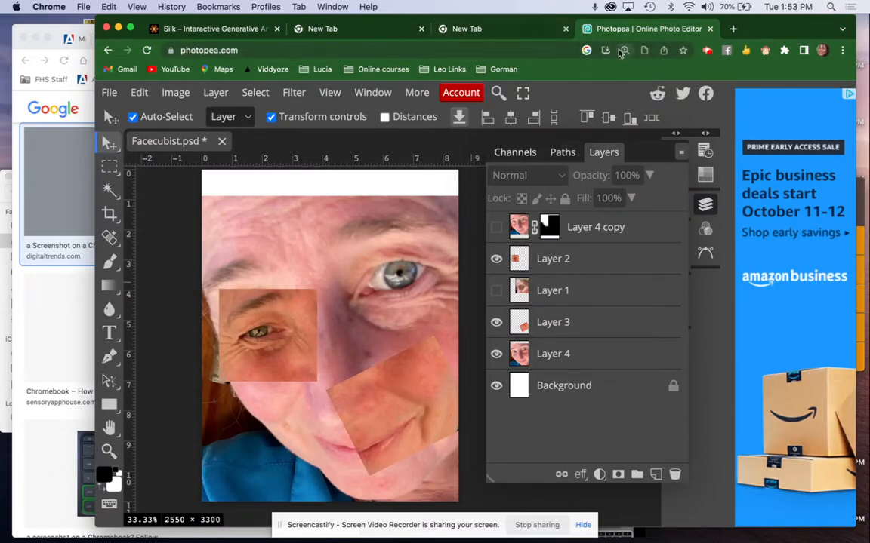
Leave the open collage without saving and reopen the Photopea editor through a Google search for photopea
left_click(710, 29)
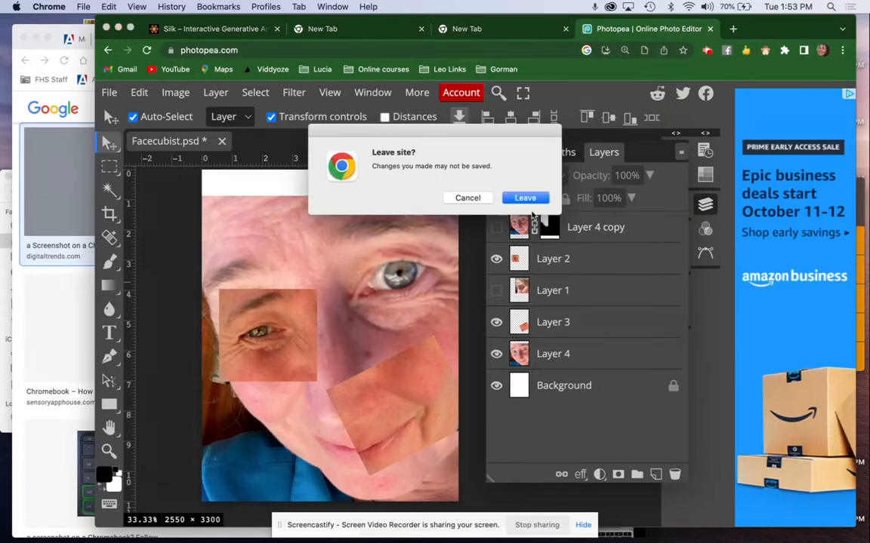
left_click(531, 202)
left_click(617, 52)
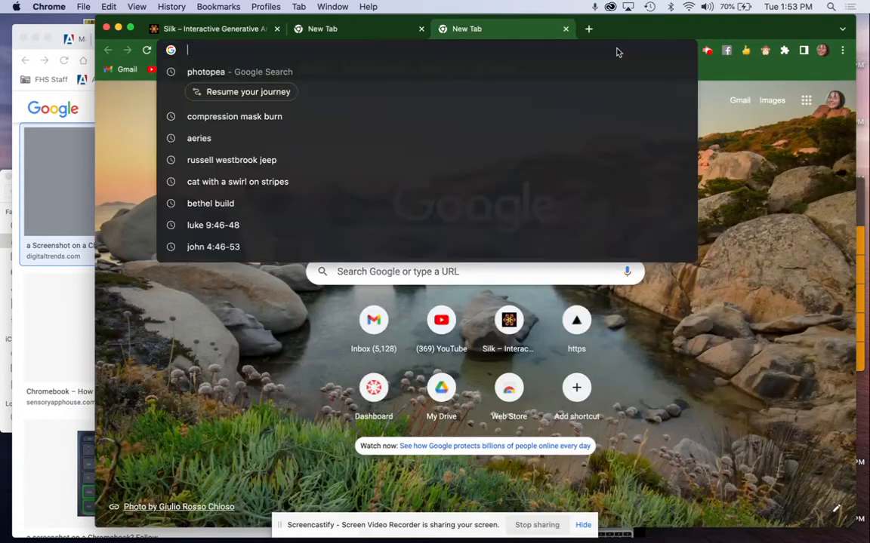
left_click(353, 74)
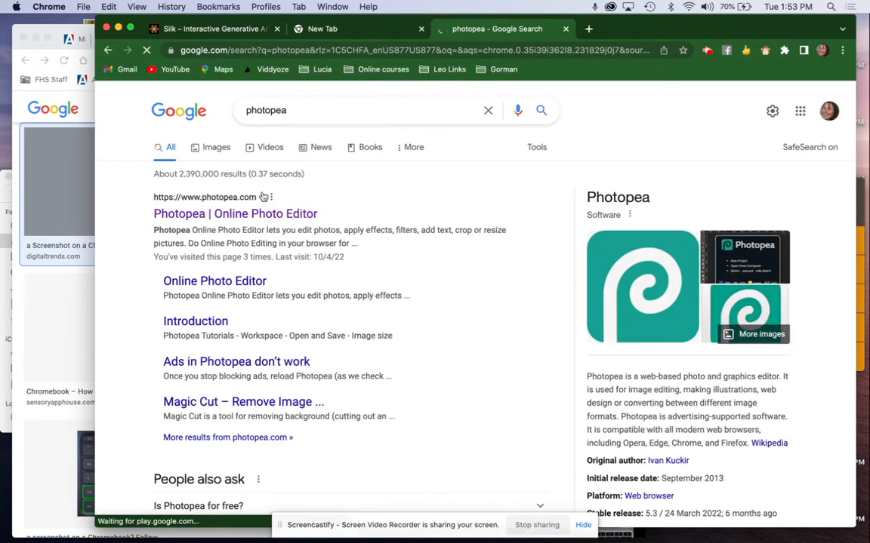
left_click(231, 214)
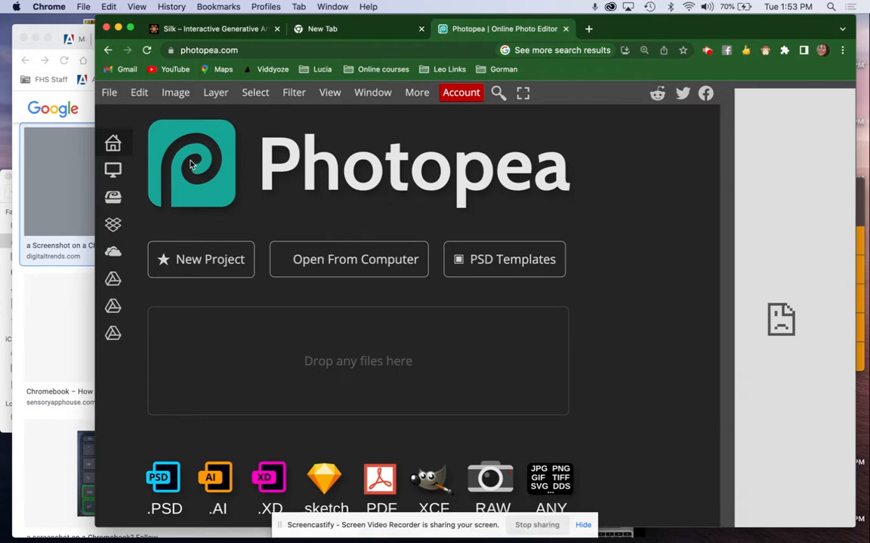
Set up a new project with the Letter print preset, 8.5 x 11 in
left_click(192, 268)
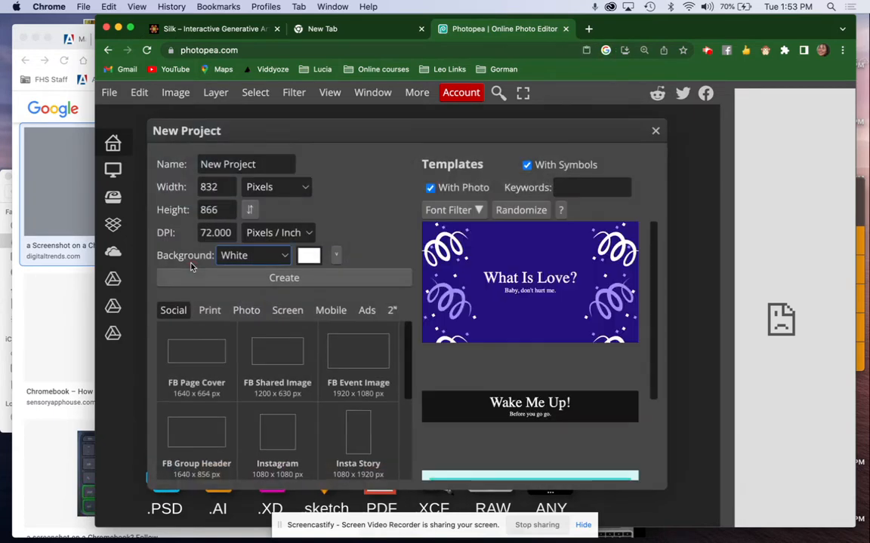
left_click(215, 311)
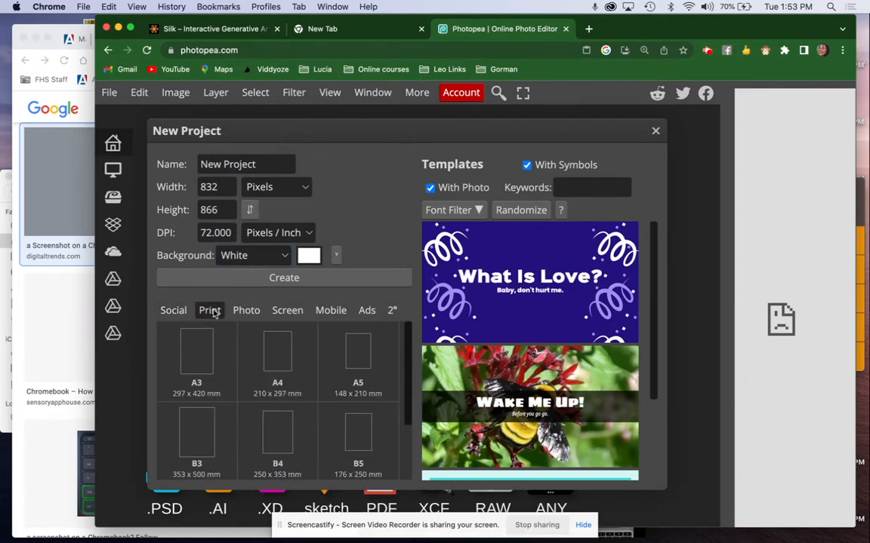
scroll(214, 355, "down", 3)
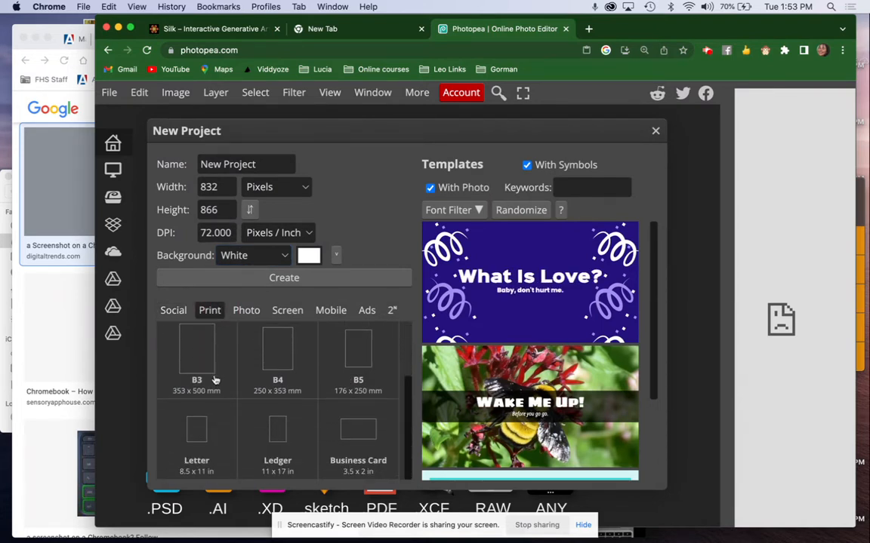
left_click(191, 448)
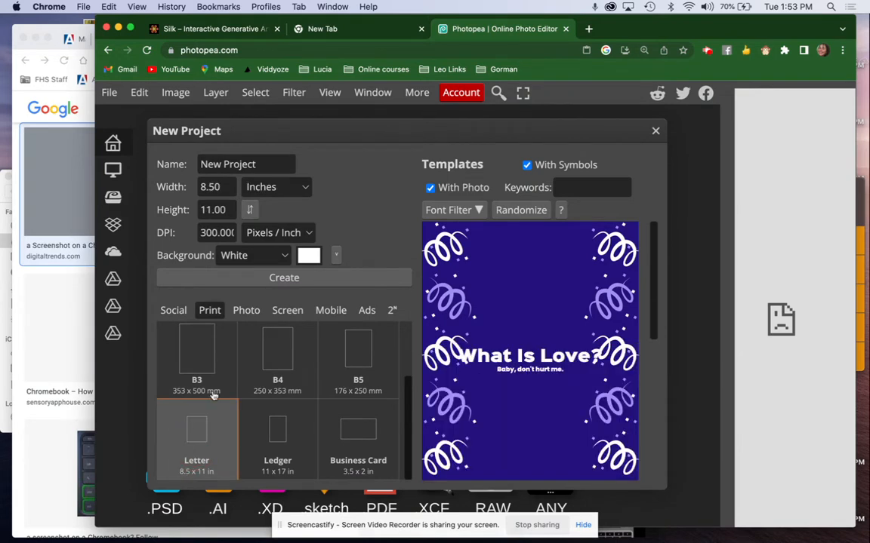
Name the new project "your name cubist Photo" and create it
left_click_drag(254, 164, 202, 164)
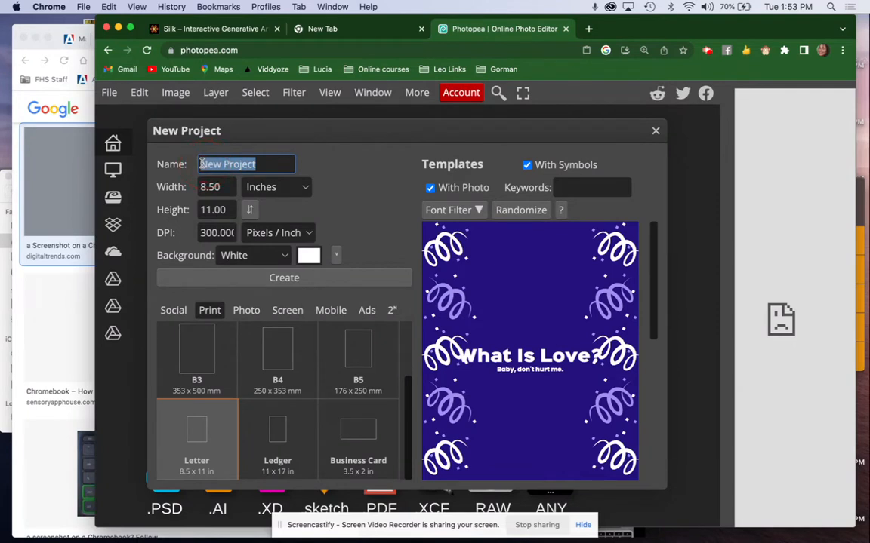
type("your nam")
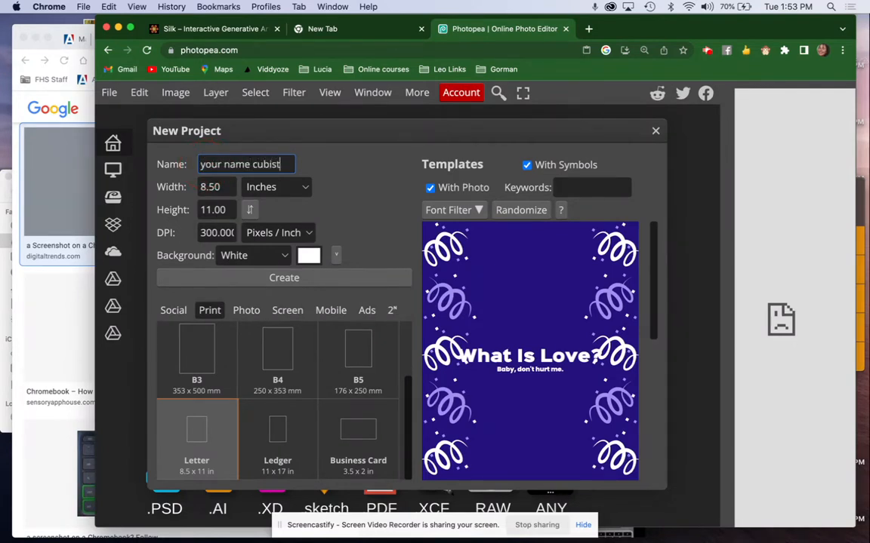
type("e cubist Photo")
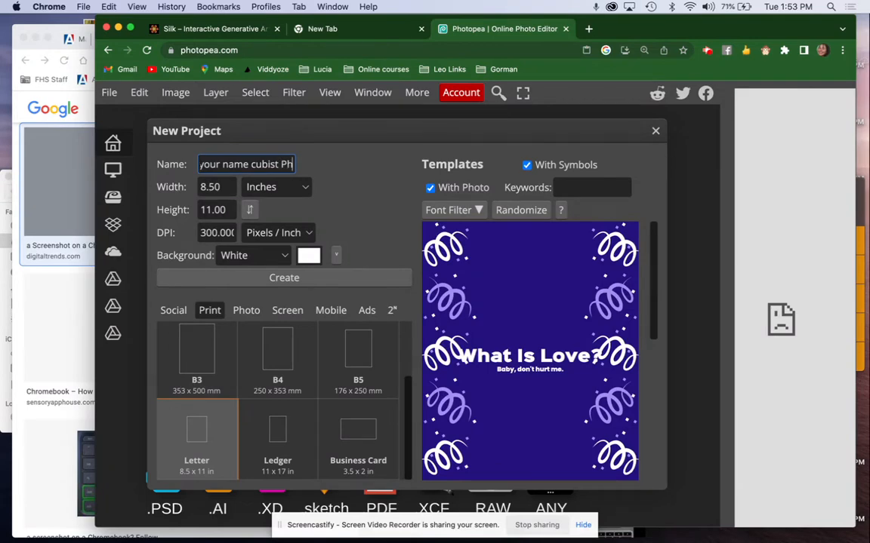
left_click(291, 284)
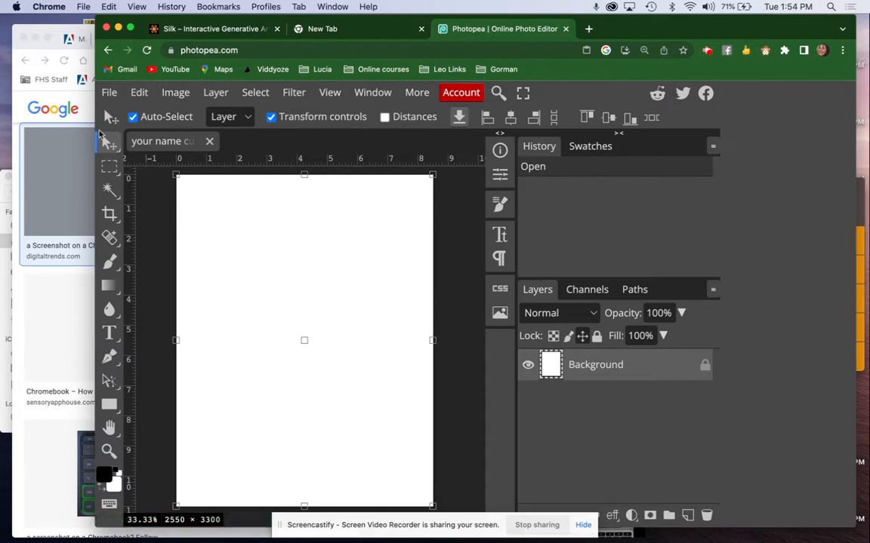
Look through the portraits in the Google Docs portfolio and check the Chromebook screenshot key reference image
left_click(74, 95)
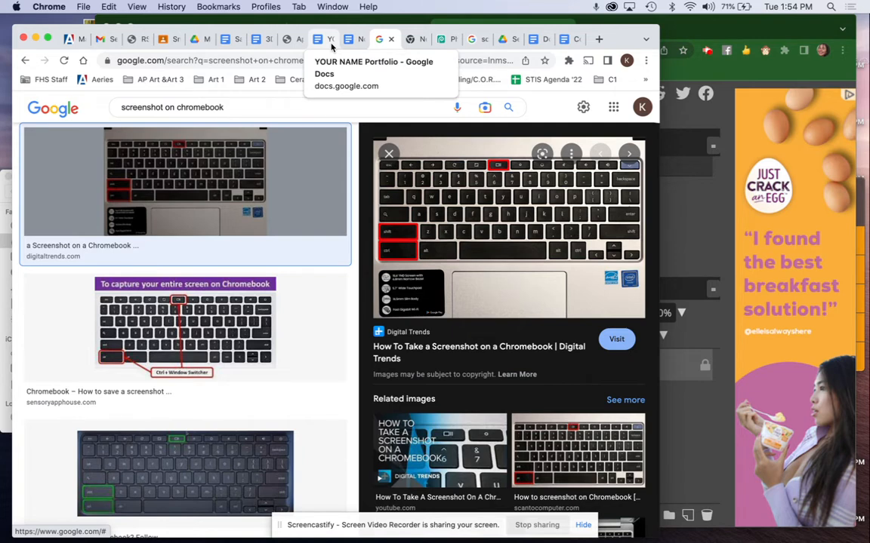
left_click(226, 39)
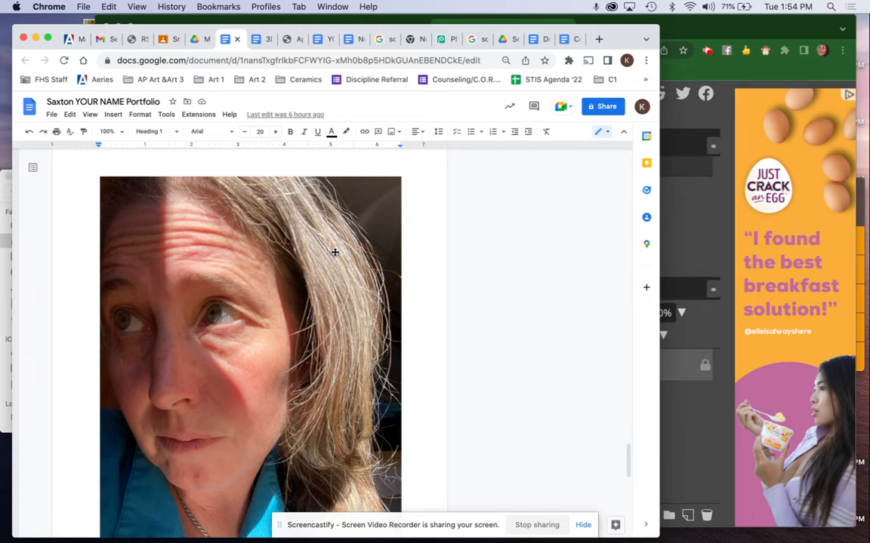
scroll(335, 252, "down", 10)
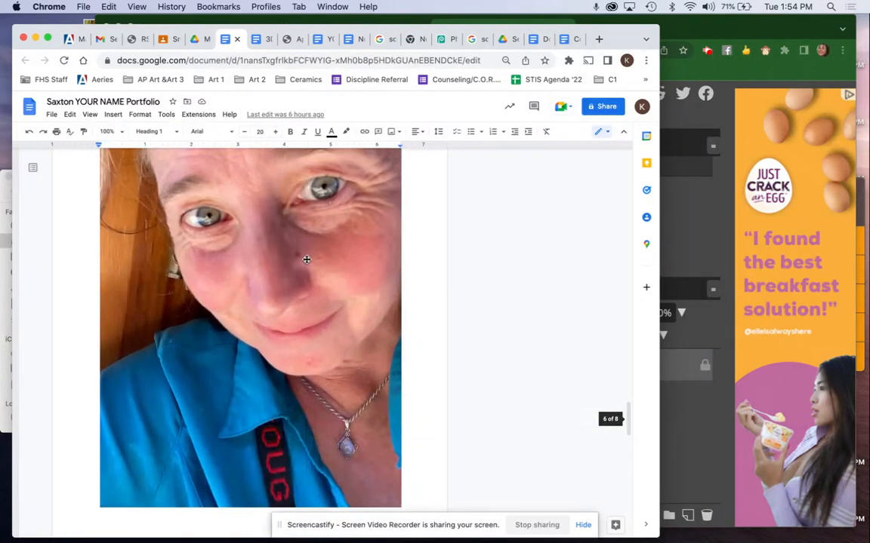
scroll(307, 259, "up", 10)
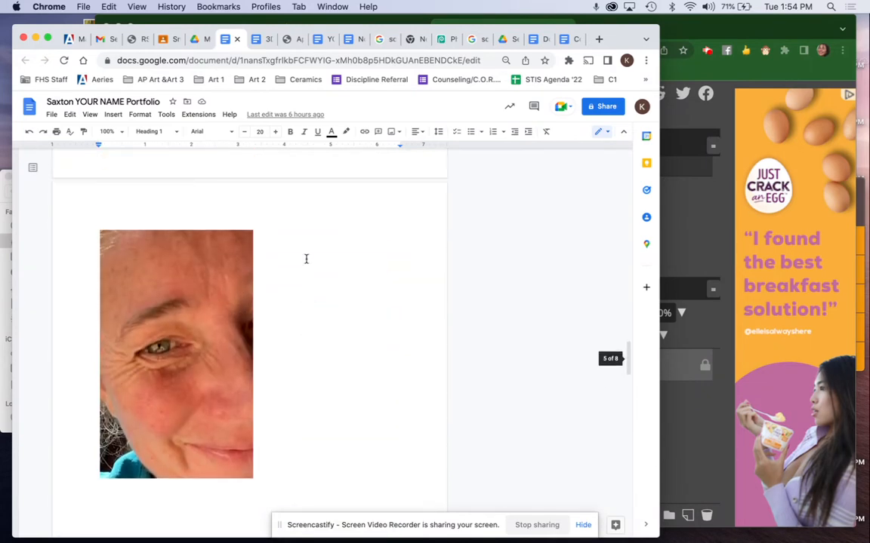
scroll(306, 259, "down", 5)
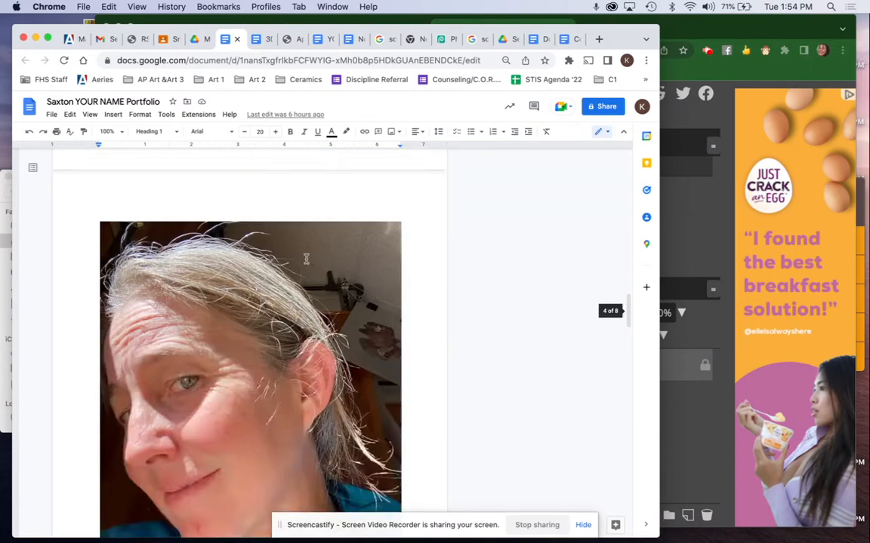
scroll(306, 259, "down", 10)
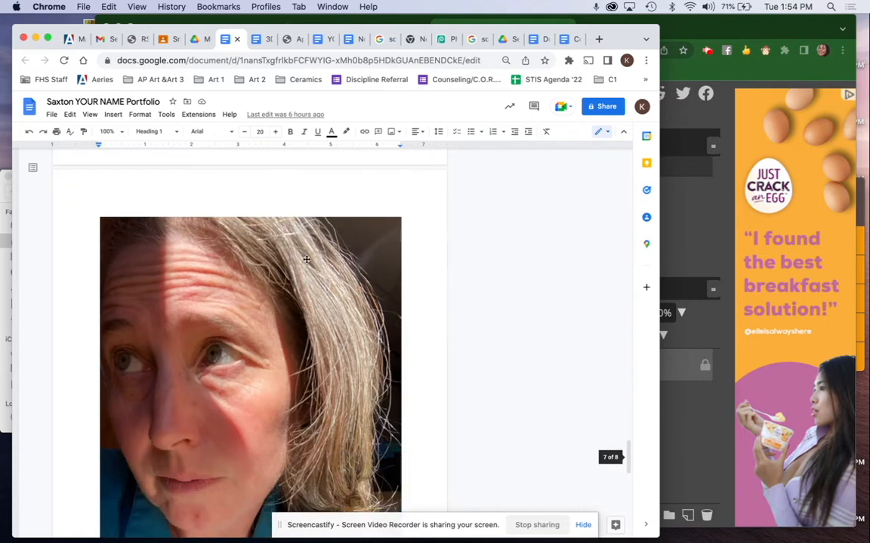
scroll(306, 259, "down", 2)
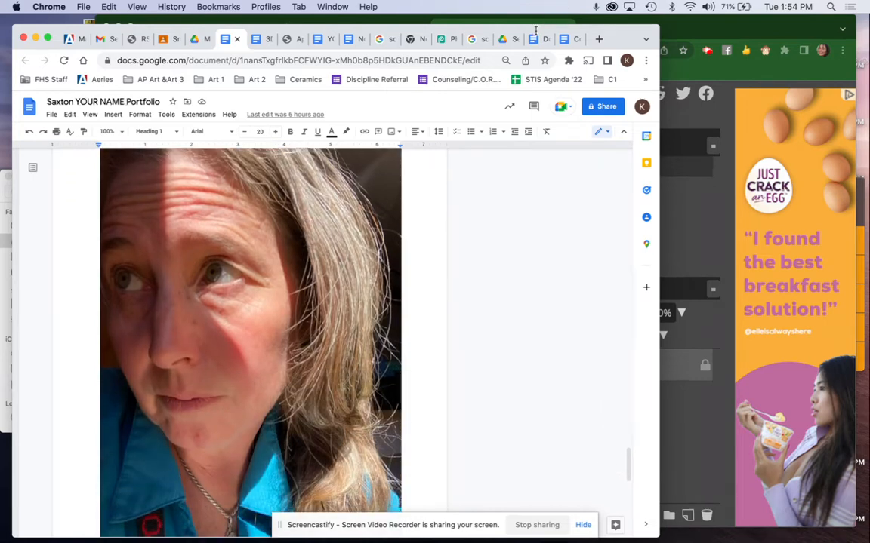
left_click(480, 38)
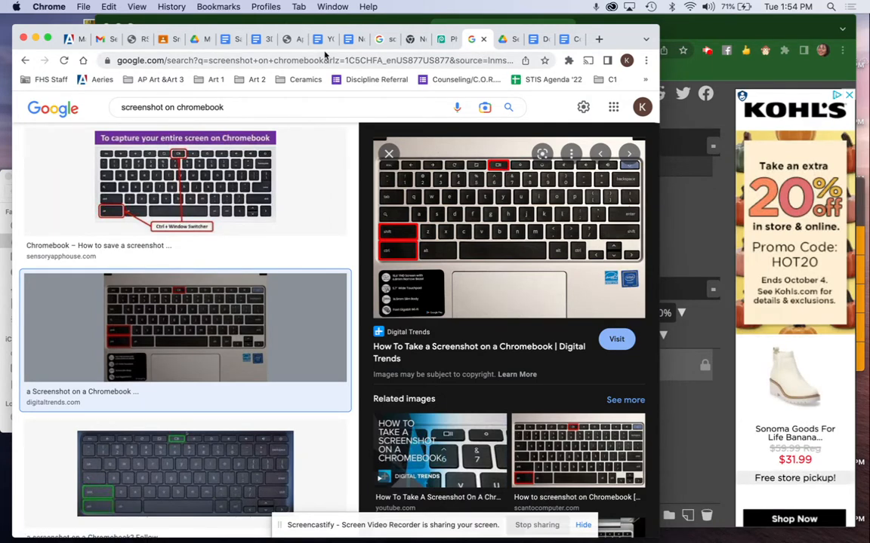
Capture a screenshot of the upper face in the portfolio's sideways-glancing portrait and save it to the clipboard
left_click(226, 39)
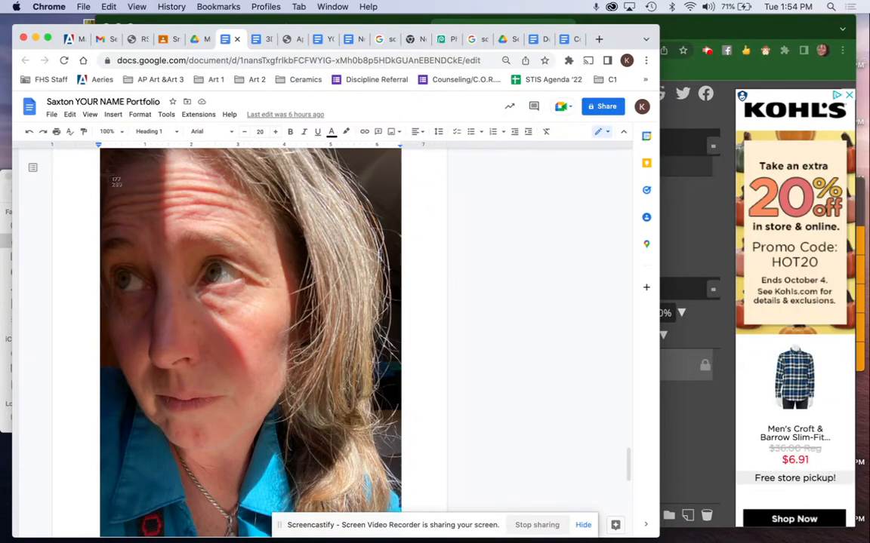
left_click_drag(108, 170, 347, 369)
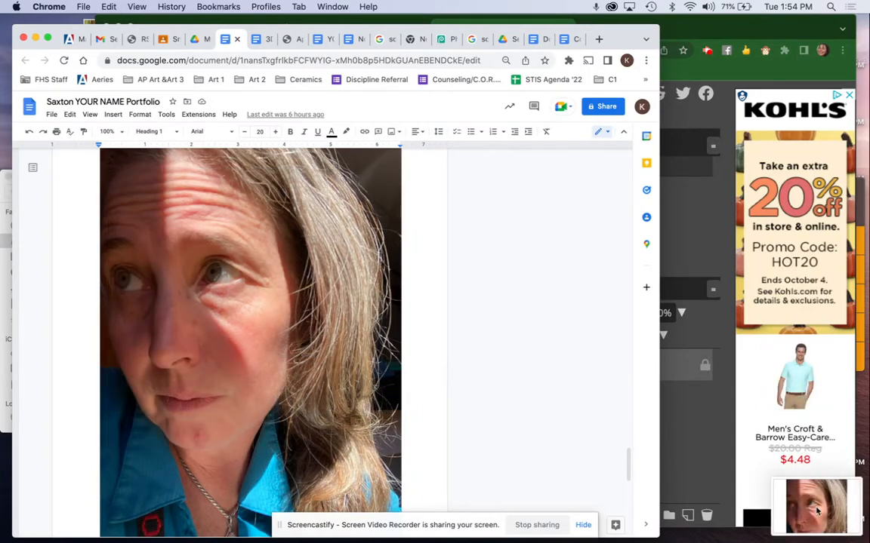
right_click(828, 509)
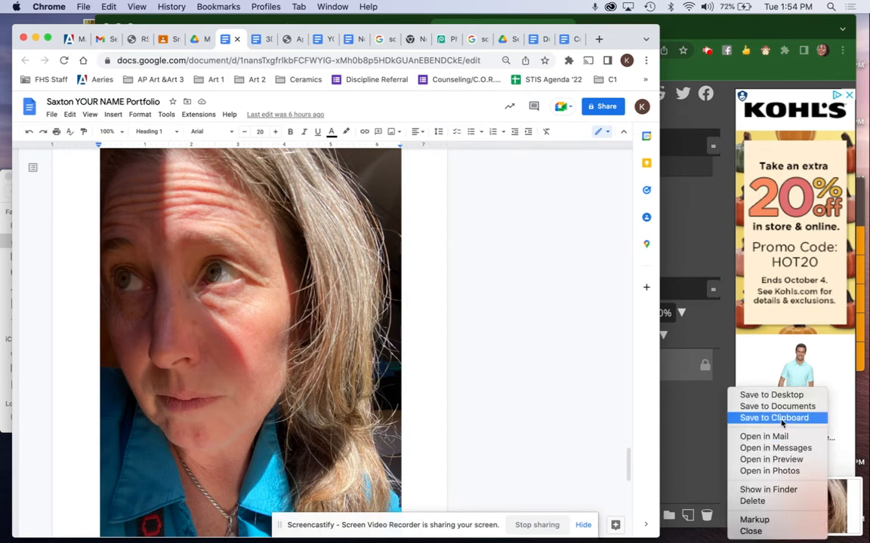
left_click(781, 420)
Switch to the Photopea project, paste the captured face twice and move the second copy about 2 inches to the right
left_click(677, 310)
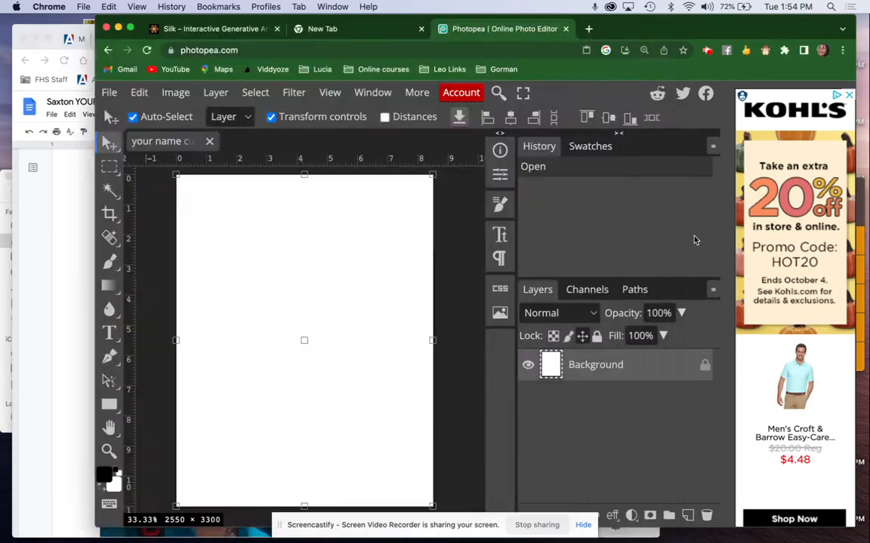
left_click(351, 260)
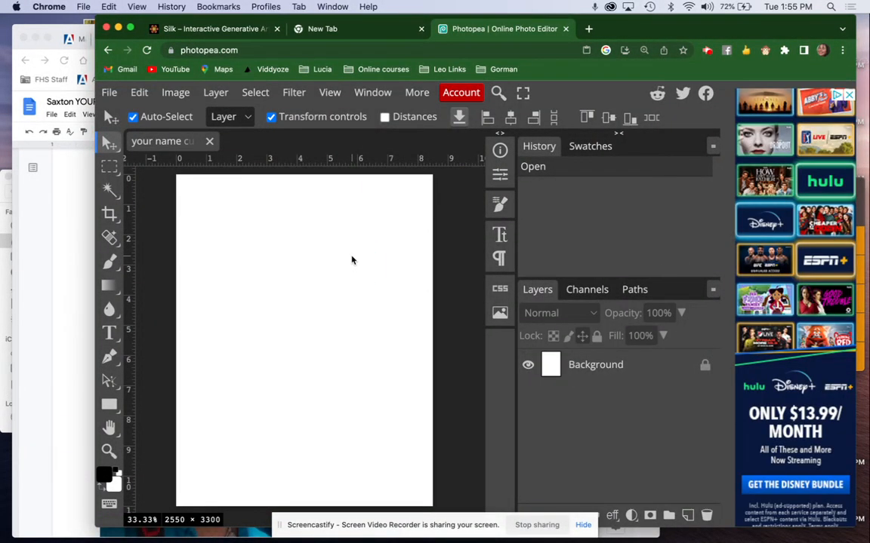
key("super+v")
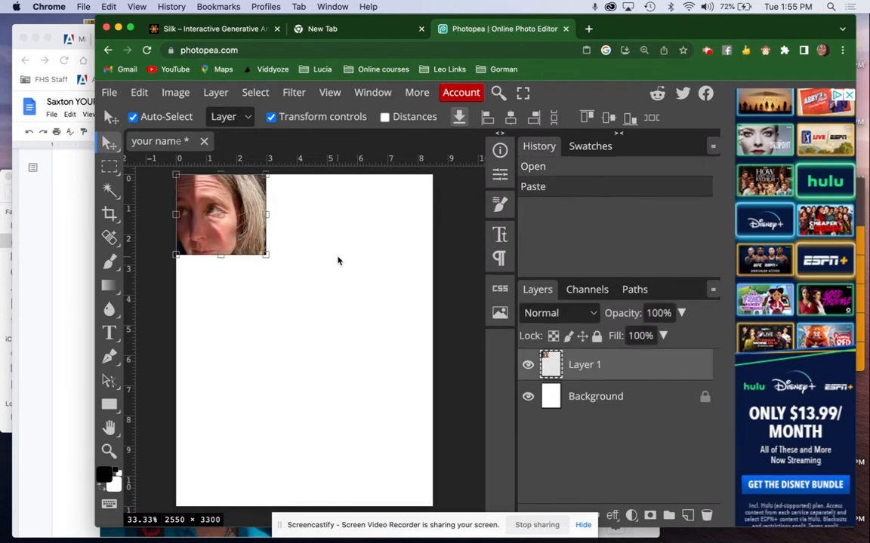
key("super+v")
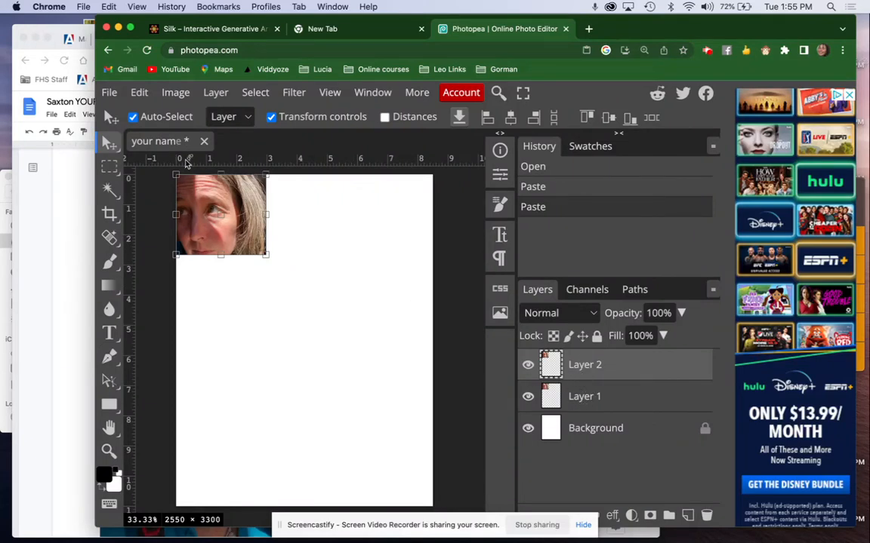
left_click_drag(222, 212, 354, 249)
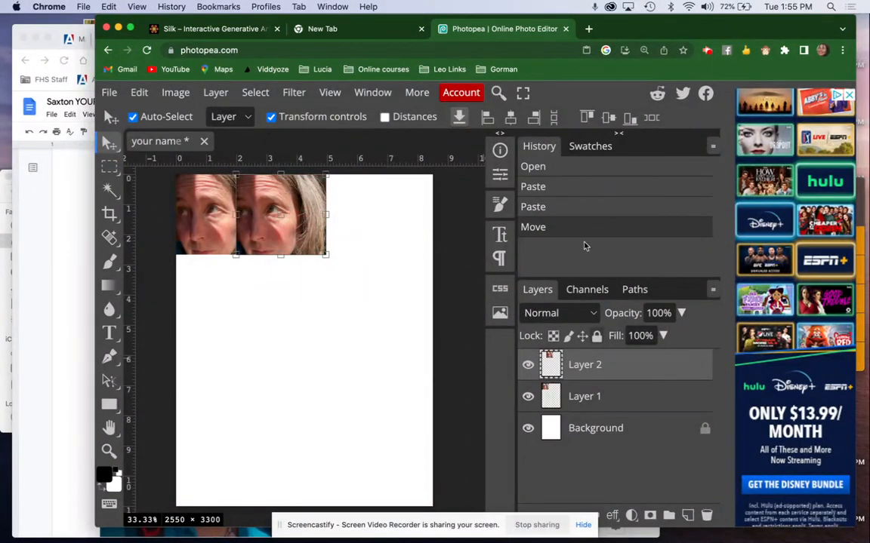
Capture a screenshot of the smiling blue-shirt portrait in the portfolio, copy it and paste it into the Photopea project
left_click(57, 181)
scroll(174, 234, "up", 10)
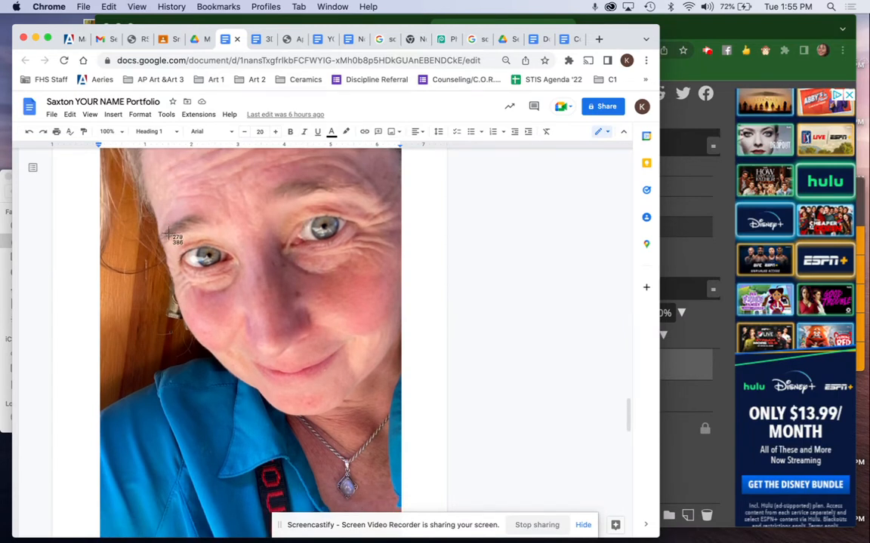
left_click_drag(115, 149, 404, 483)
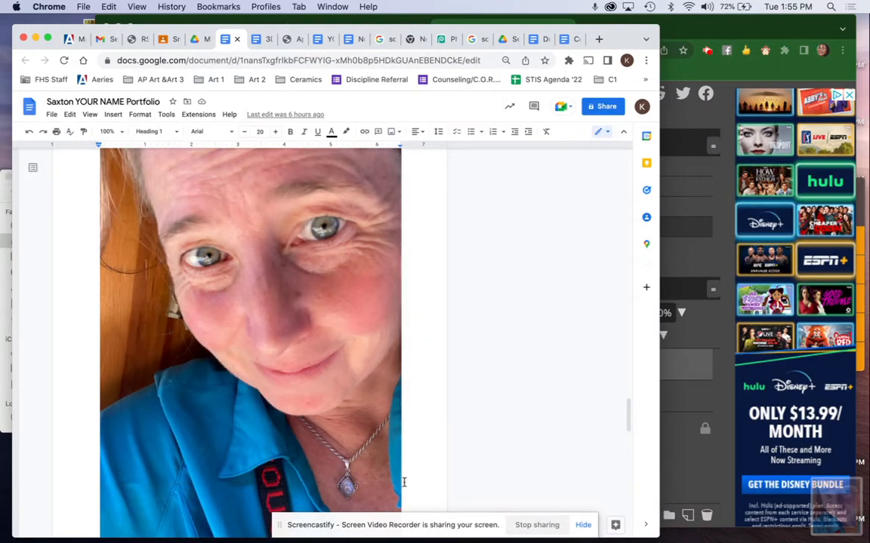
right_click(837, 504)
left_click(777, 418)
left_click(696, 331)
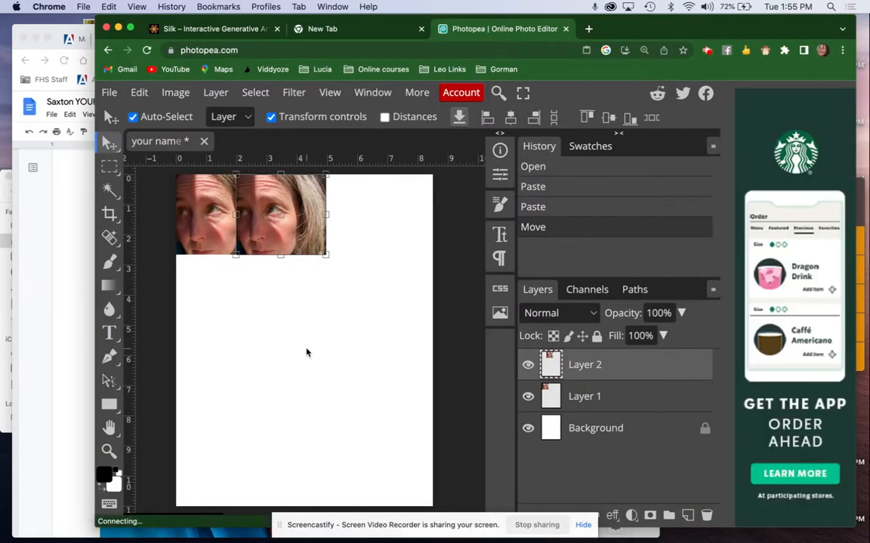
key("super+v")
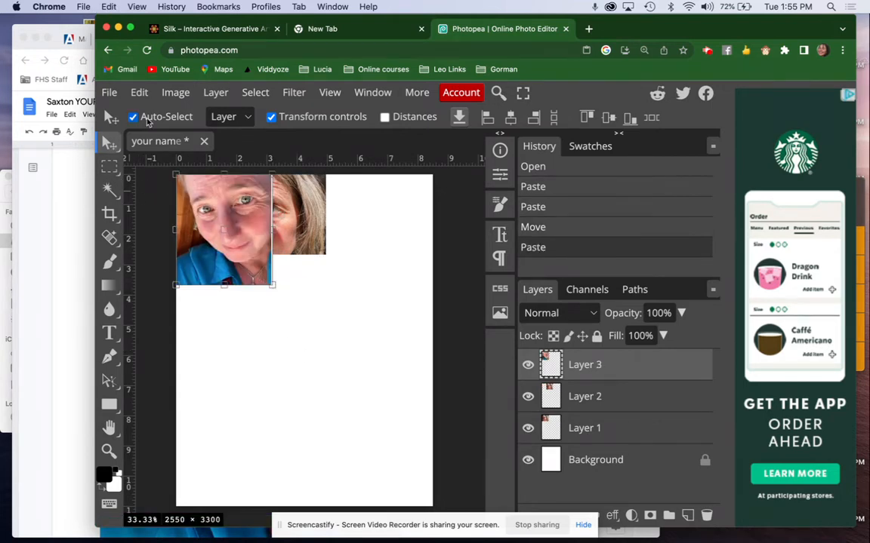
Scale the pasted blue-shirt portrait to about 276% and position it across the page, with its top edge about 1 inch down
left_click(272, 121)
left_click(273, 120)
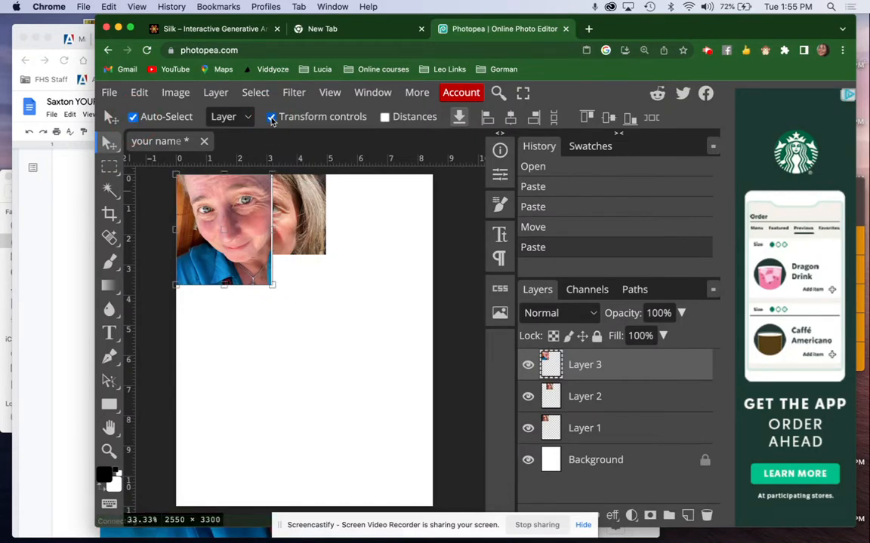
left_click_drag(277, 283, 446, 493)
left_click_drag(400, 415, 398, 441)
mouse_move(447, 199)
left_mouse_down()
mouse_move(431, 190)
mouse_move(444, 185)
left_mouse_up()
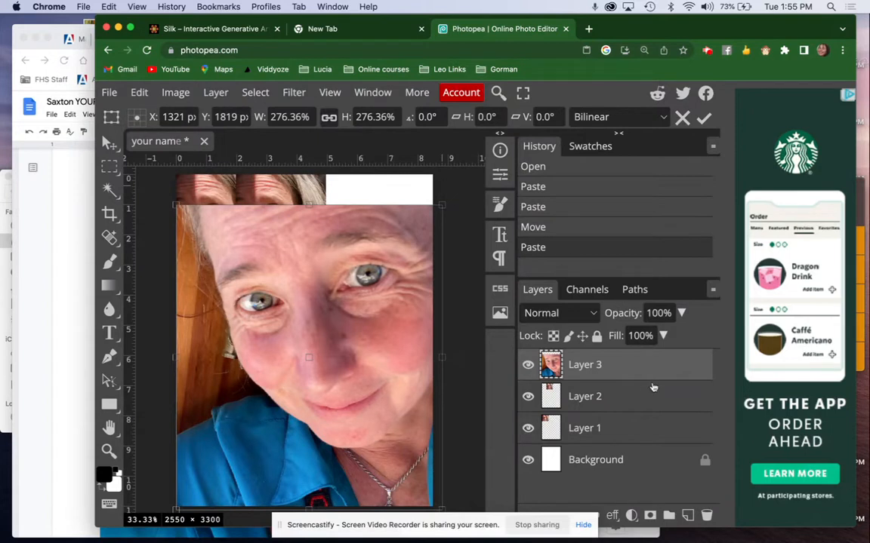
key("Return")
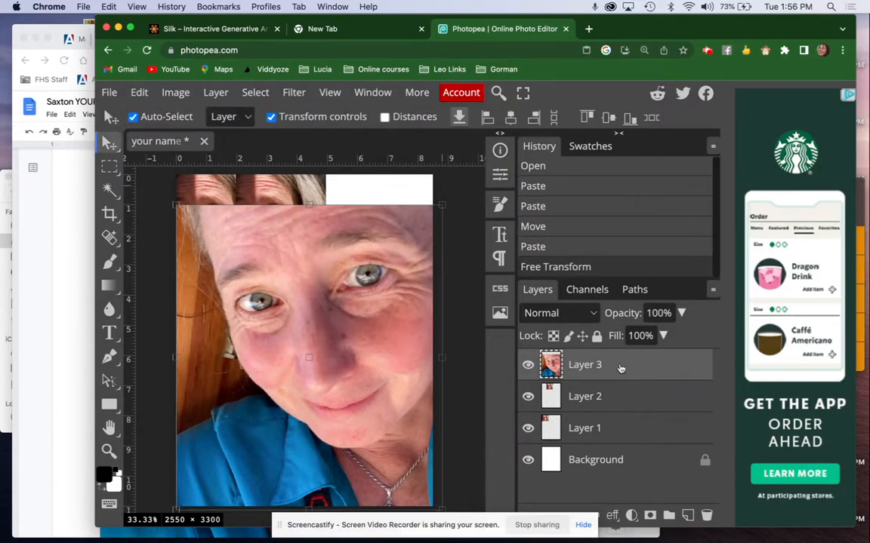
Move Layer 3 below Layer 2 in the layer stack and rotate Layer 3 by about -0.8°
left_click(621, 368)
left_click_drag(620, 368, 621, 412)
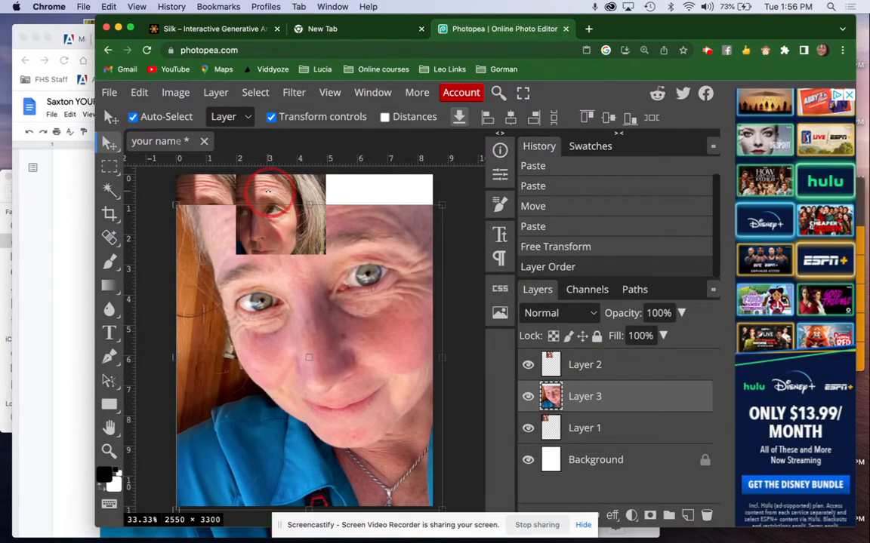
left_click(105, 142)
left_click(282, 189)
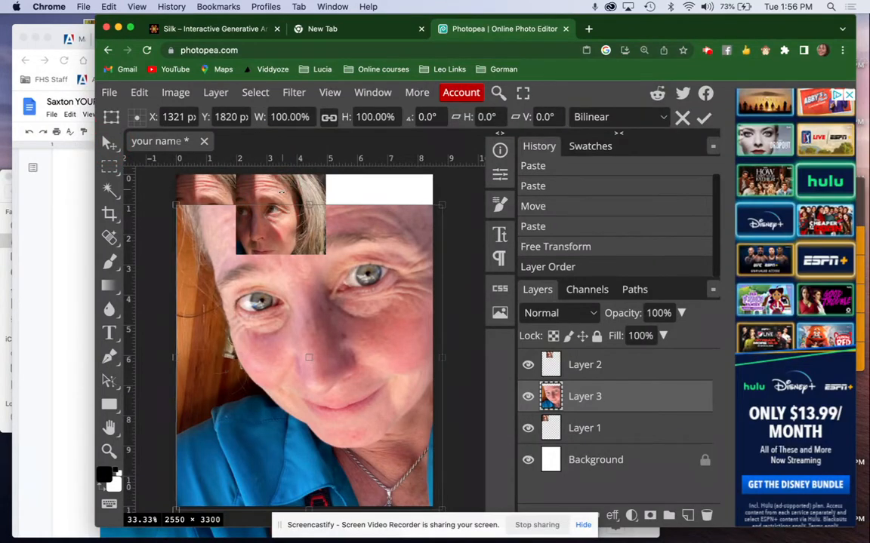
mouse_move(281, 192)
left_mouse_down()
mouse_move(302, 198)
mouse_move(293, 209)
mouse_move(278, 200)
left_mouse_up()
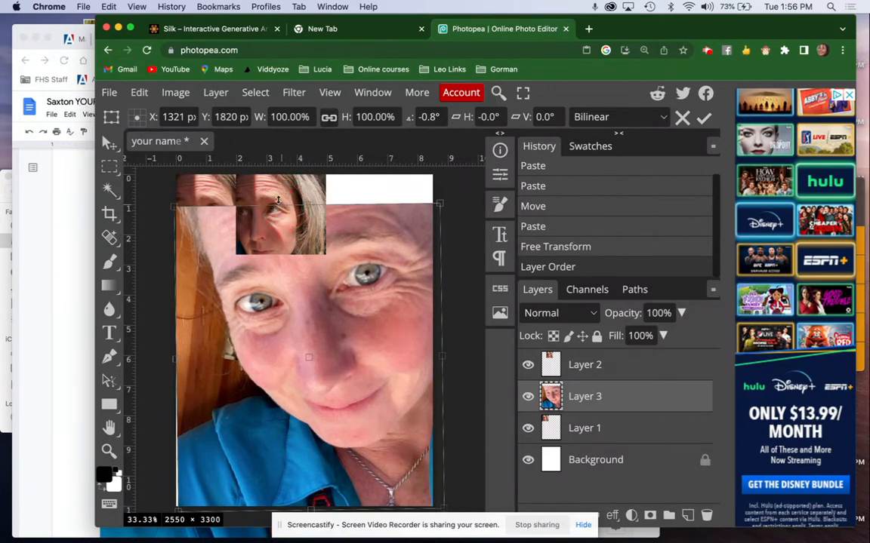
left_click(110, 147)
left_click(110, 143)
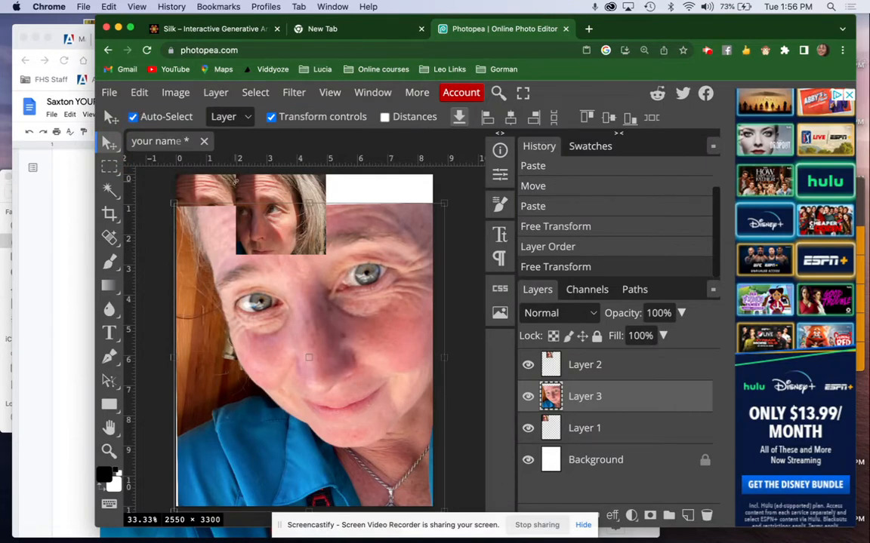
key("ctrl+t")
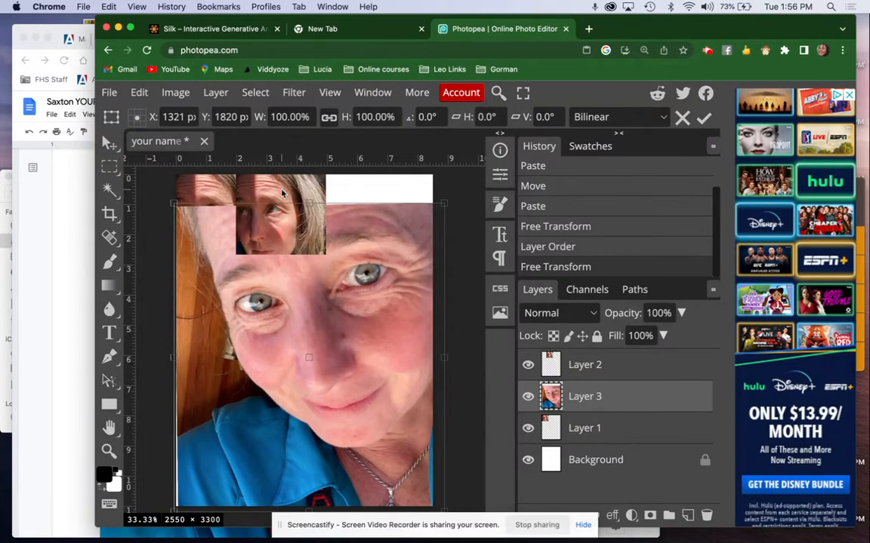
Scale Layer 2 to about 259% and place it over the right half of the large portrait, covering one eye
left_click(604, 366)
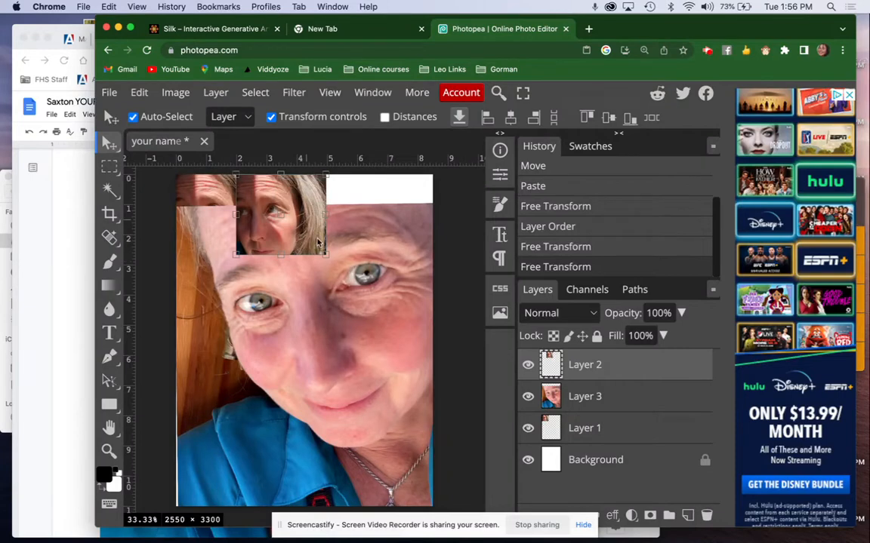
left_click_drag(325, 254, 393, 346)
left_click_drag(355, 280, 364, 236)
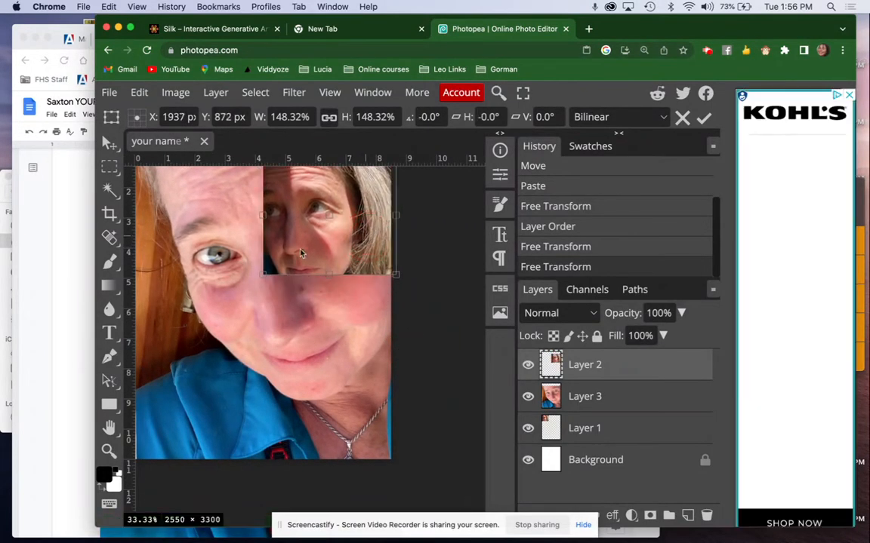
left_click_drag(252, 282, 161, 414)
left_click_drag(281, 310, 340, 311)
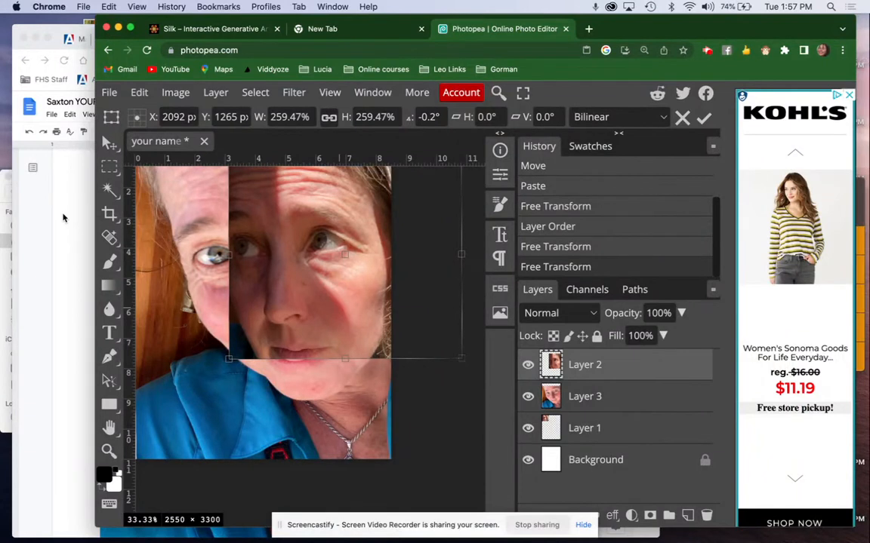
key("Return")
Draw a rectangular selection about 2.4 by 6.8 inches over the left edge of Layer 2's face
left_click(110, 166)
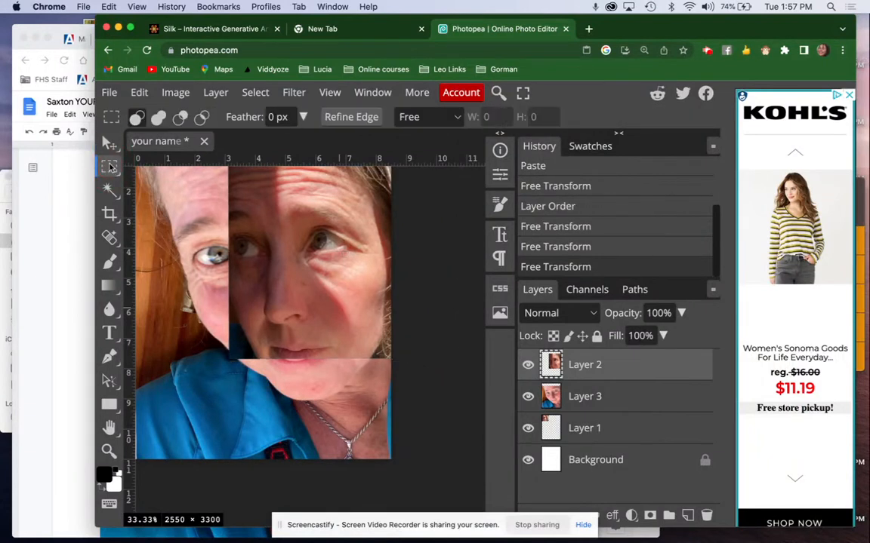
left_click_drag(214, 171, 284, 377)
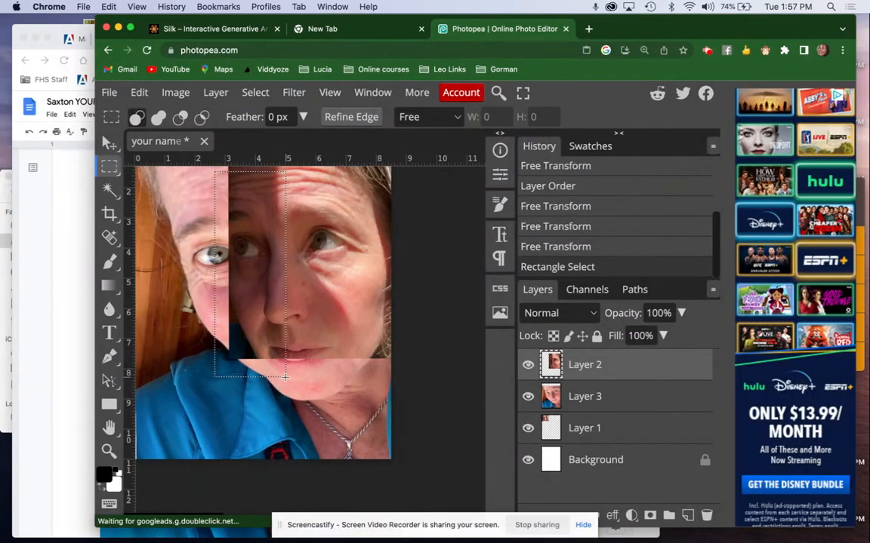
Try clearing the selected strip from Layer 2, and revert the project history to the Rectangle Select state
key("Delete")
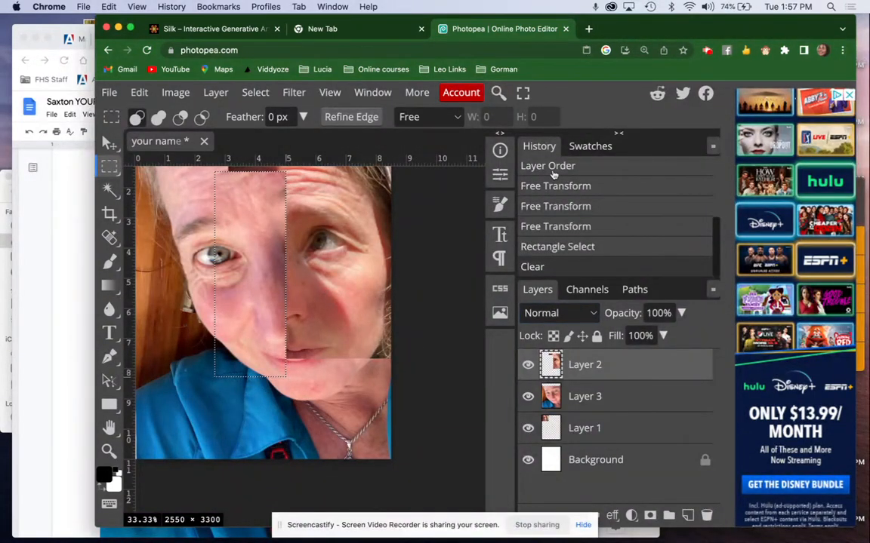
left_click(555, 214)
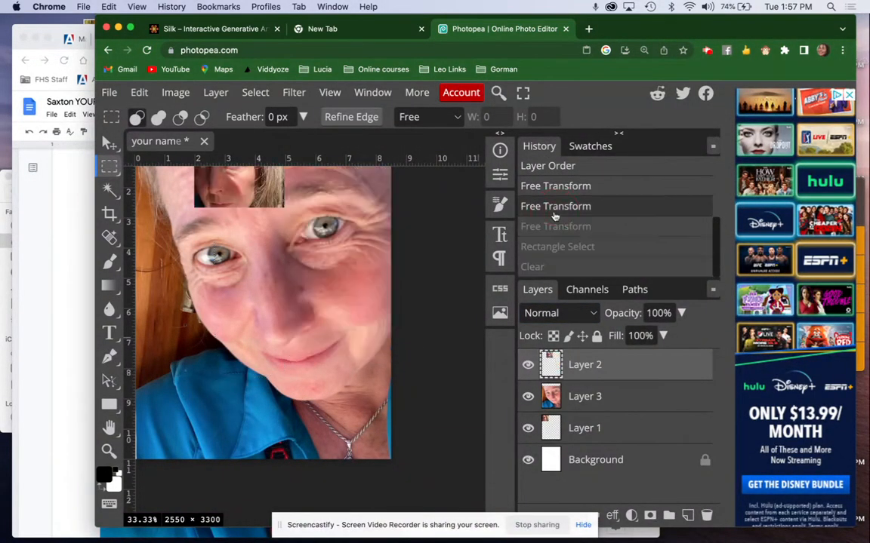
left_click(554, 227)
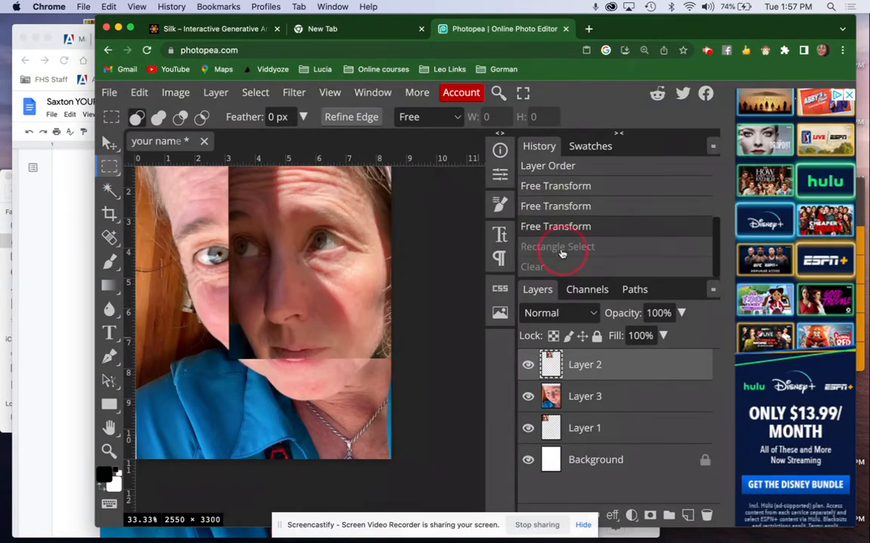
left_click(561, 248)
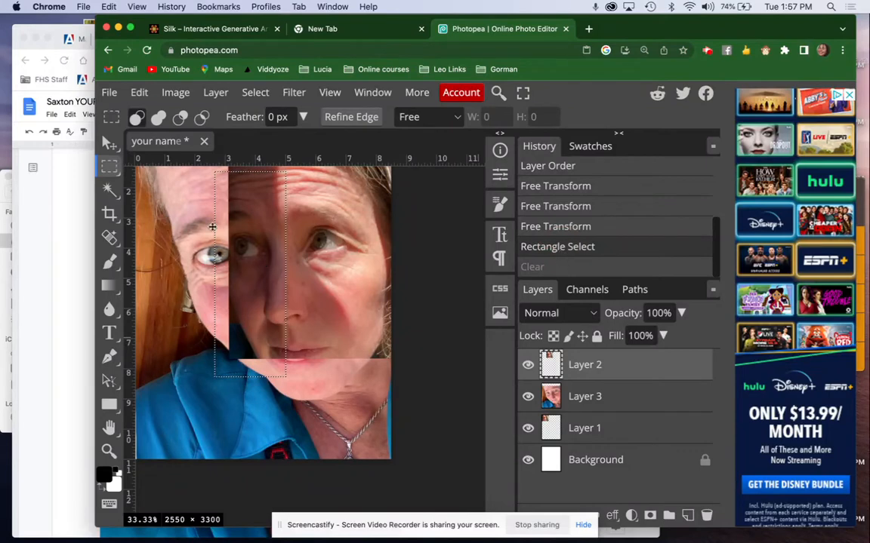
Move the selection over the sideways-glancing eye and half of the nose, and add a raster mask to Layer 2 from it
left_click(254, 226)
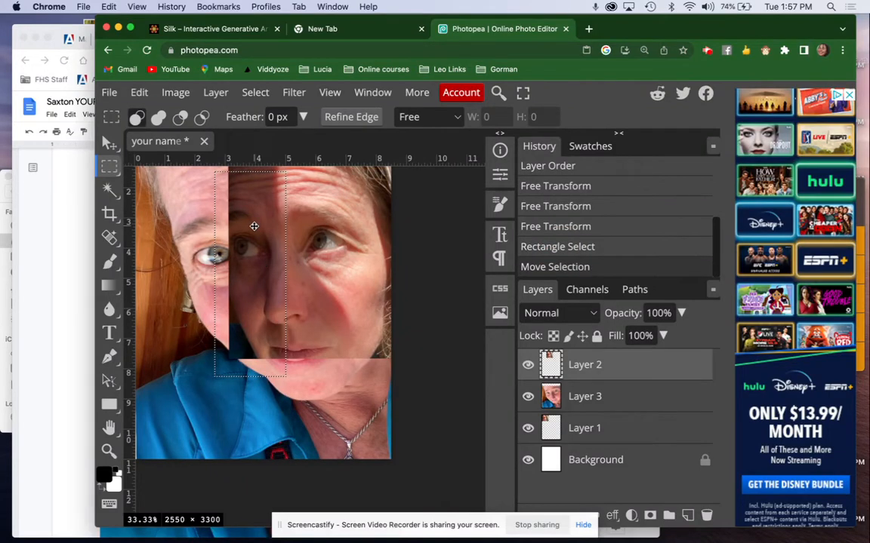
mouse_move(255, 221)
left_mouse_down()
mouse_move(251, 214)
mouse_move(243, 224)
left_mouse_up()
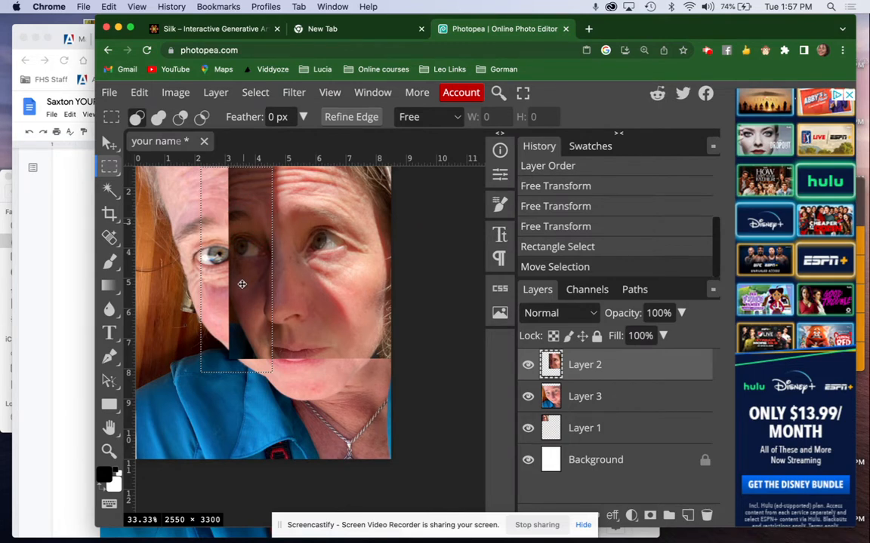
left_click_drag(253, 304, 326, 305)
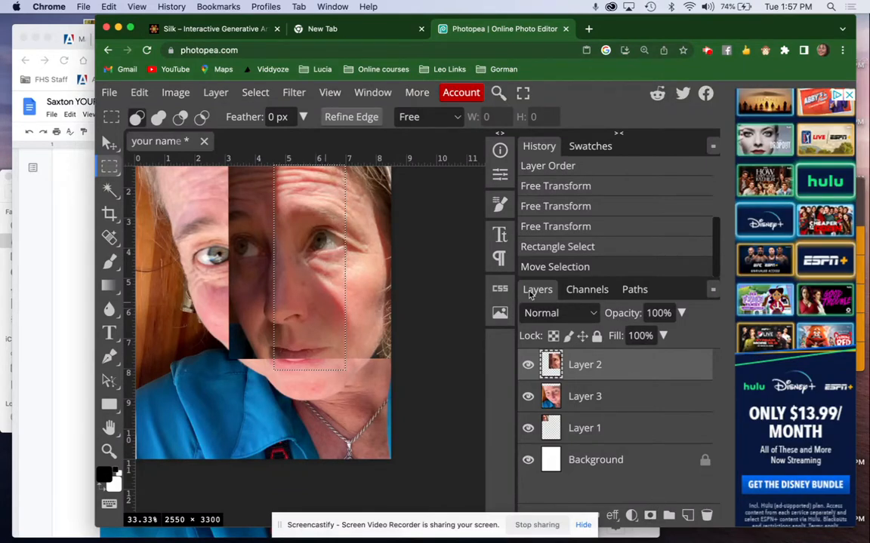
left_click(651, 517)
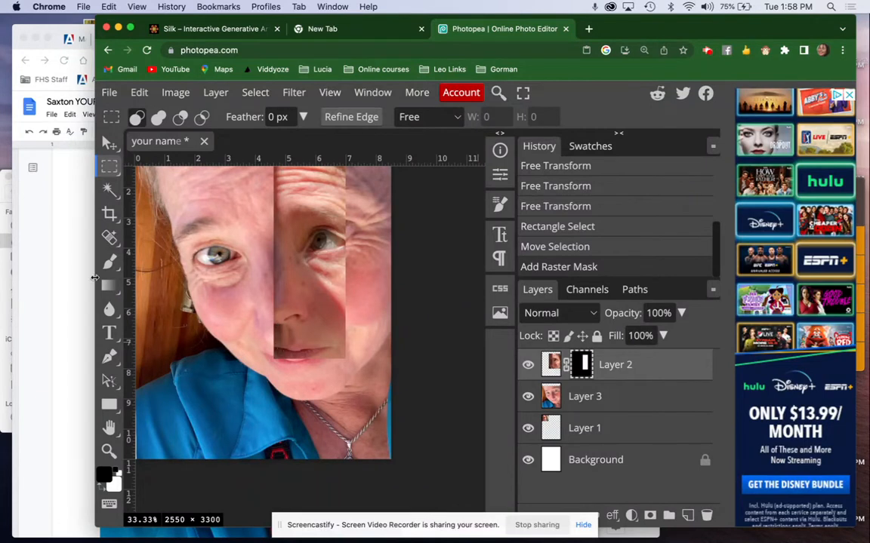
Set up a soft round brush at 72 px and 0% hardness, with black as the foreground color
left_click(109, 261)
left_click(116, 471)
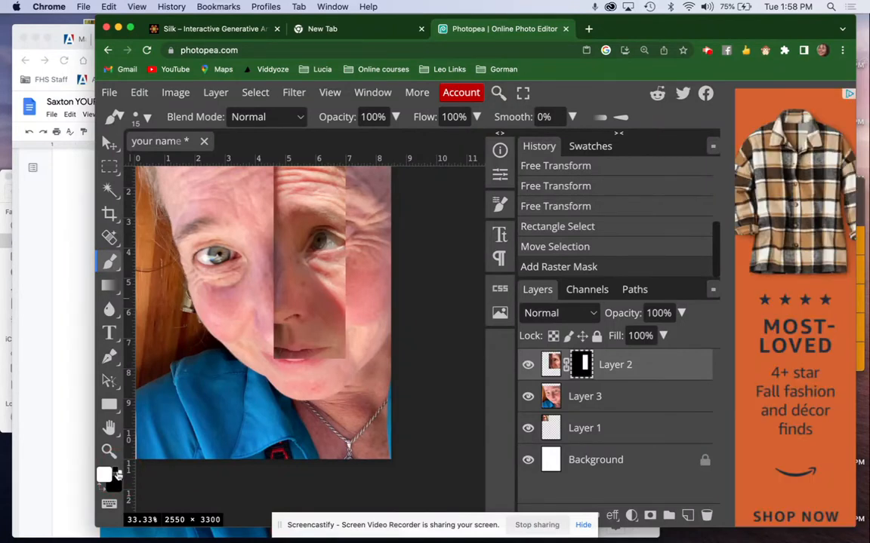
left_click(117, 472)
left_click(117, 472)
left_click(117, 472)
left_click(117, 472)
left_click(117, 472)
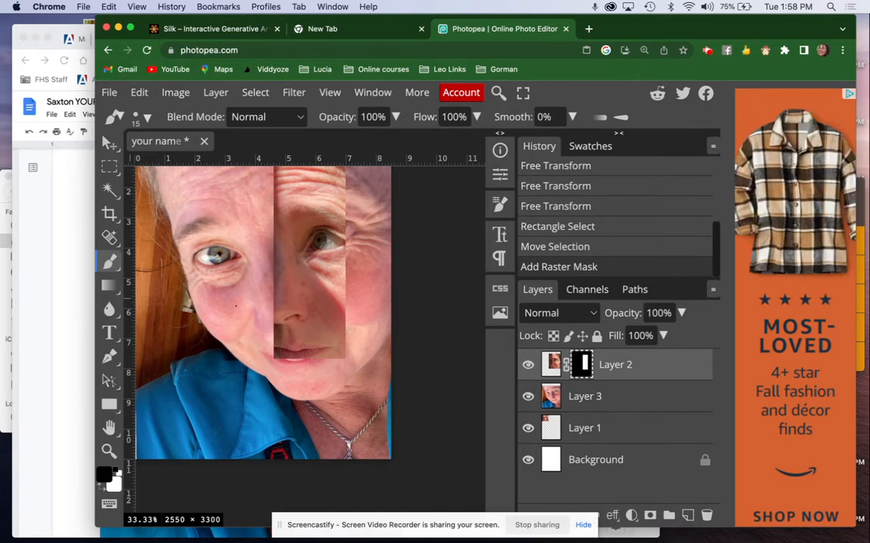
left_click(147, 119)
left_click_drag(235, 159, 269, 162)
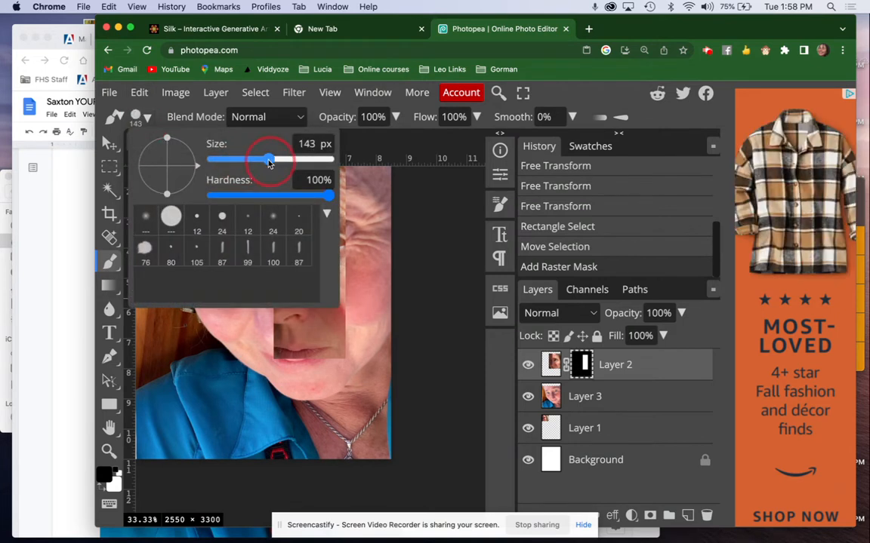
left_click(270, 220)
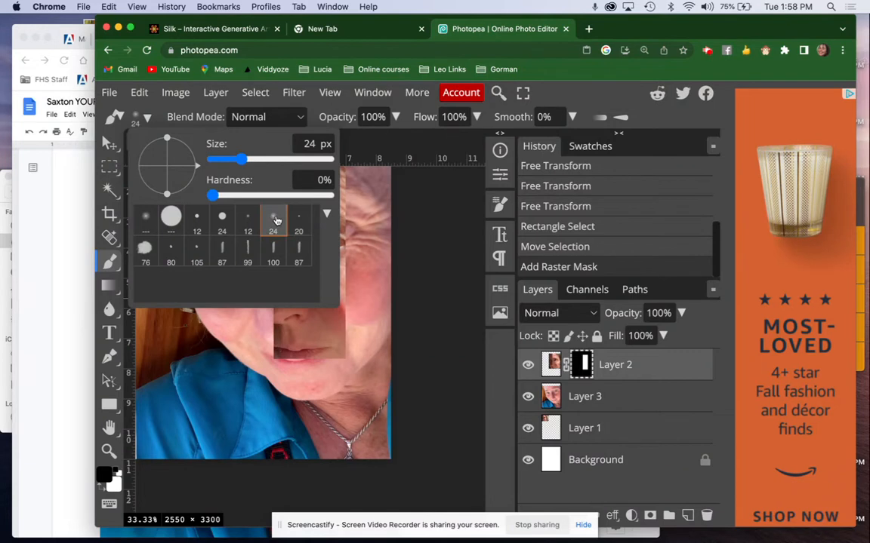
left_click_drag(240, 159, 257, 159)
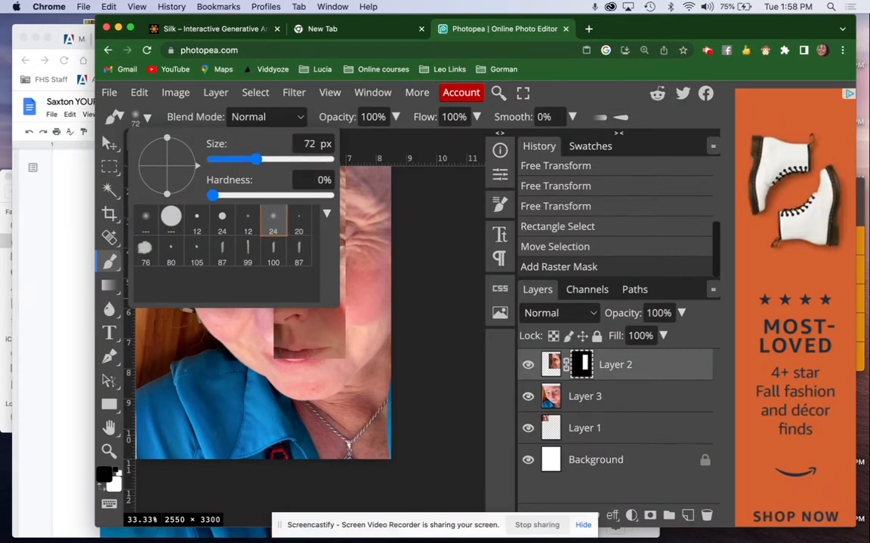
Paint black on Layer 2's mask along the strip's left edge beside the nose, restoring a spot near the nostril with white
left_click(276, 330)
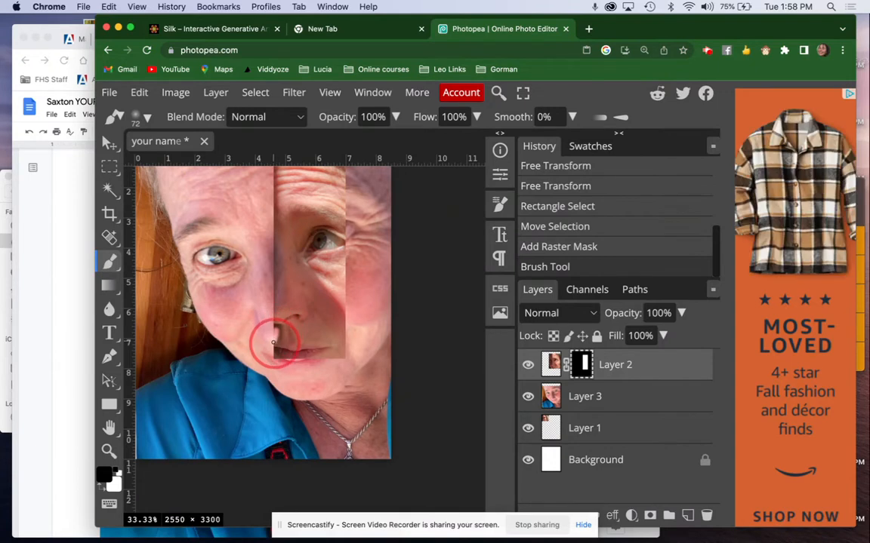
left_click_drag(275, 324, 276, 341)
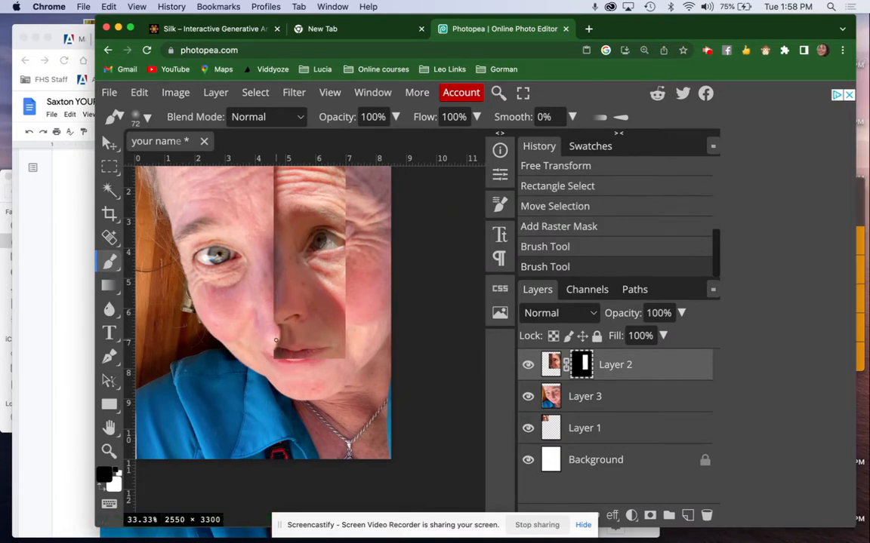
key("x")
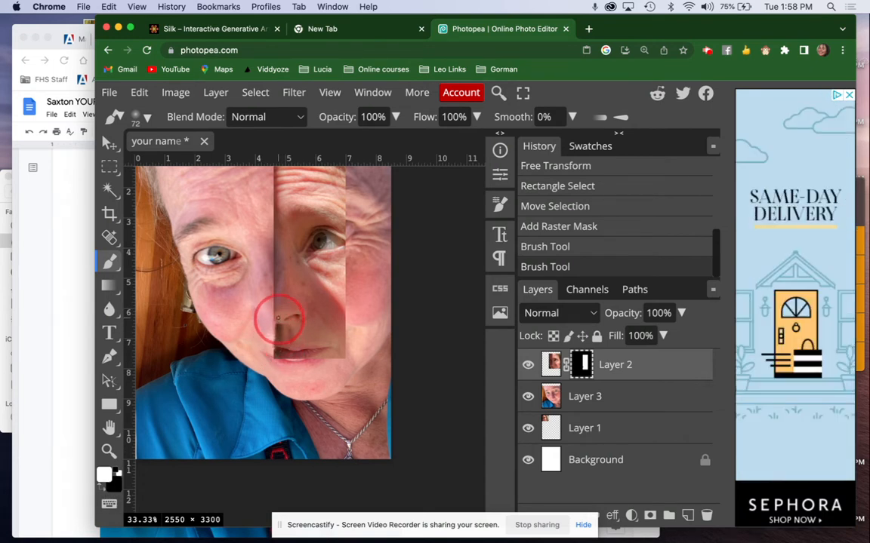
left_click(277, 319)
key("x")
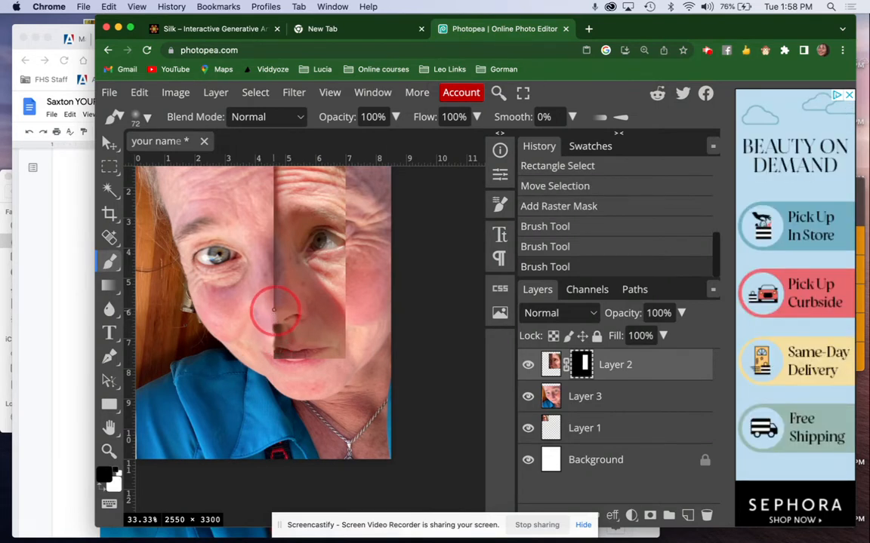
left_click_drag(275, 309, 276, 298)
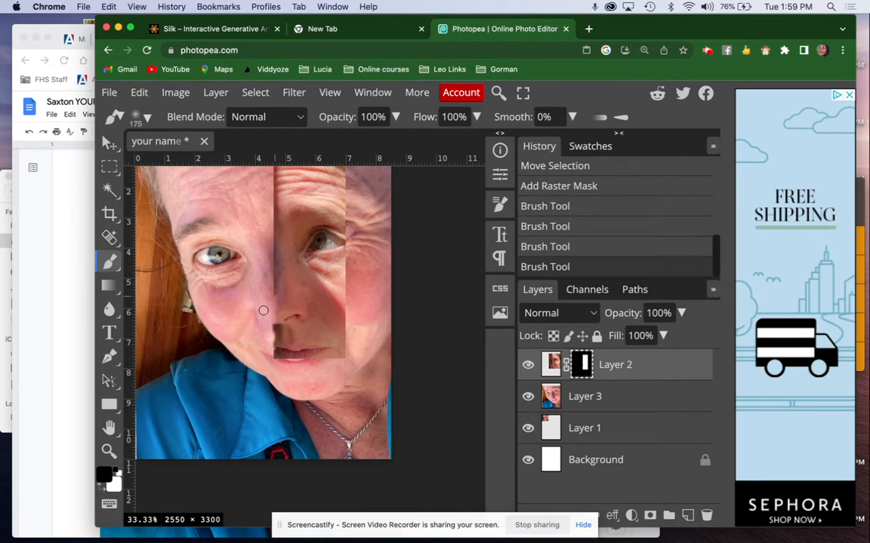
Enlarge the brush to 500 px and paint black on Layer 2's mask, softening the strip's edge along the forehead, nose and mouth
key("bracketright")
key("bracketright")
key("bracketright")
key("bracketright")
left_click_drag(270, 299, 266, 261)
mouse_move(265, 235)
left_mouse_down()
mouse_move(265, 162)
mouse_move(257, 265)
left_mouse_up()
mouse_move(234, 287)
left_mouse_down()
mouse_move(262, 350)
mouse_move(282, 367)
mouse_move(267, 326)
mouse_move(277, 323)
left_mouse_up()
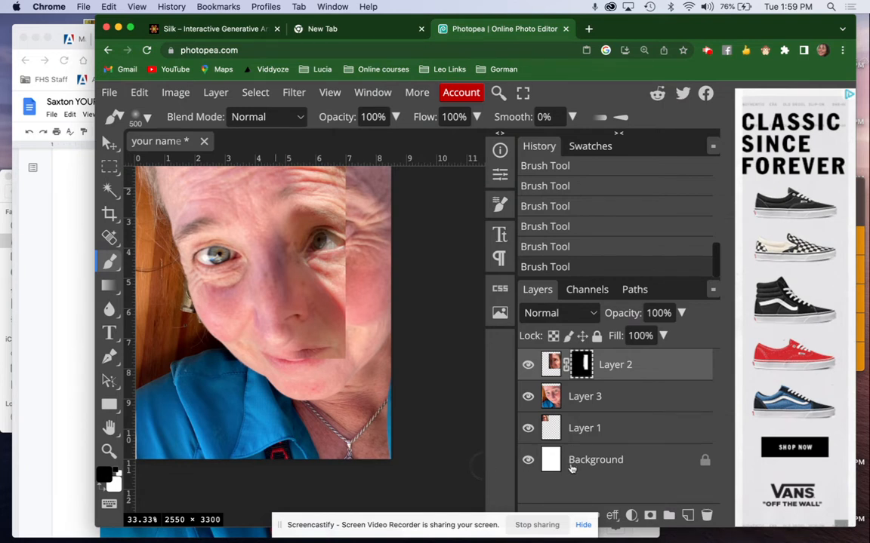
Switch to the Google Docs portfolio, find the half-face close-up, and check the open image reference for taking a screenshot on a Chromebook
left_click(60, 270)
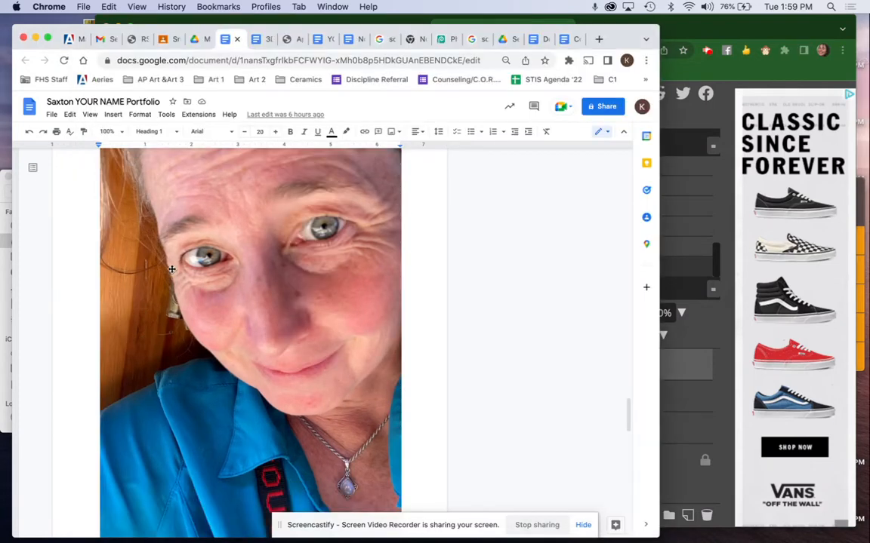
scroll(172, 269, "up", 10)
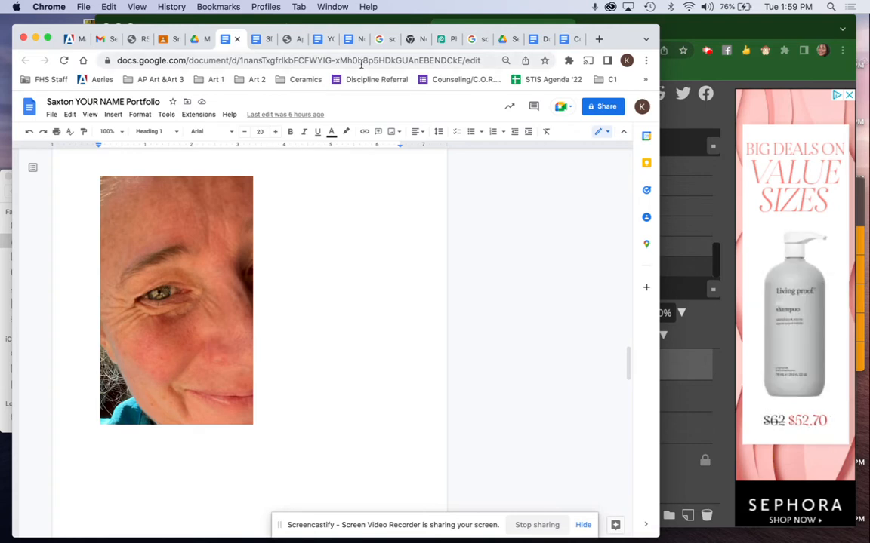
left_click(385, 41)
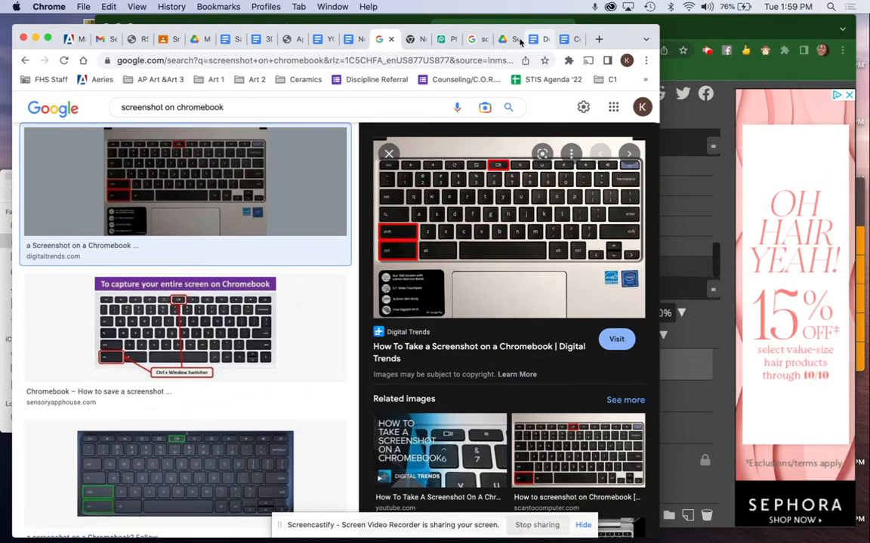
left_click(233, 46)
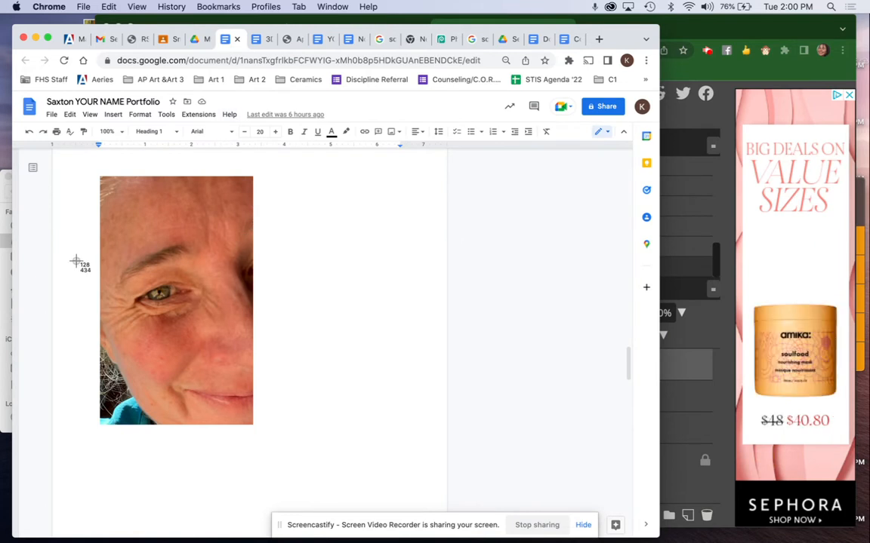
Capture the eye area of the half-face close-up as a screenshot, save it to the clipboard, and return to Photopea
left_click_drag(103, 244, 222, 350)
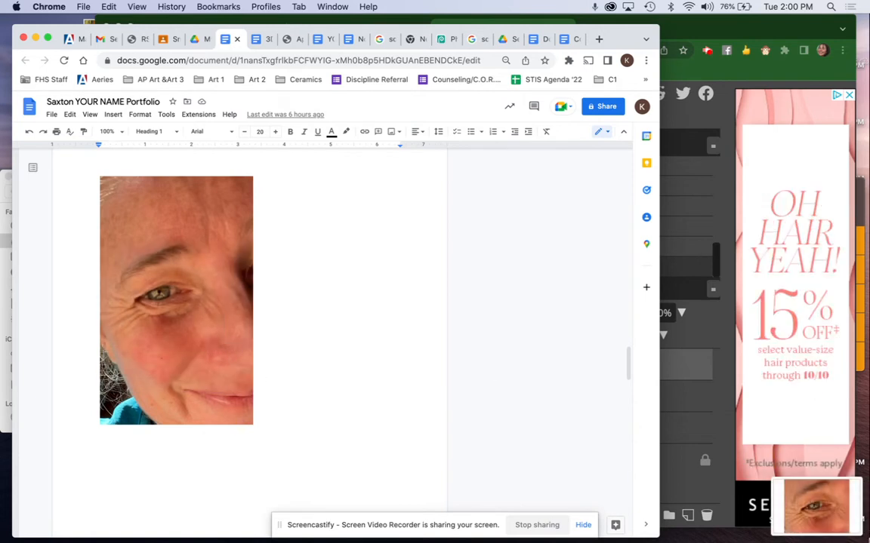
right_click(821, 506)
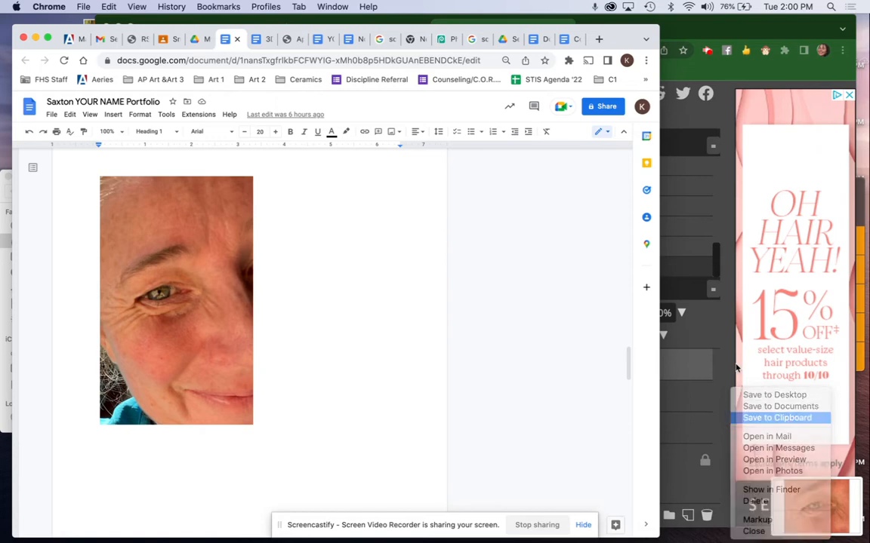
left_click(713, 325)
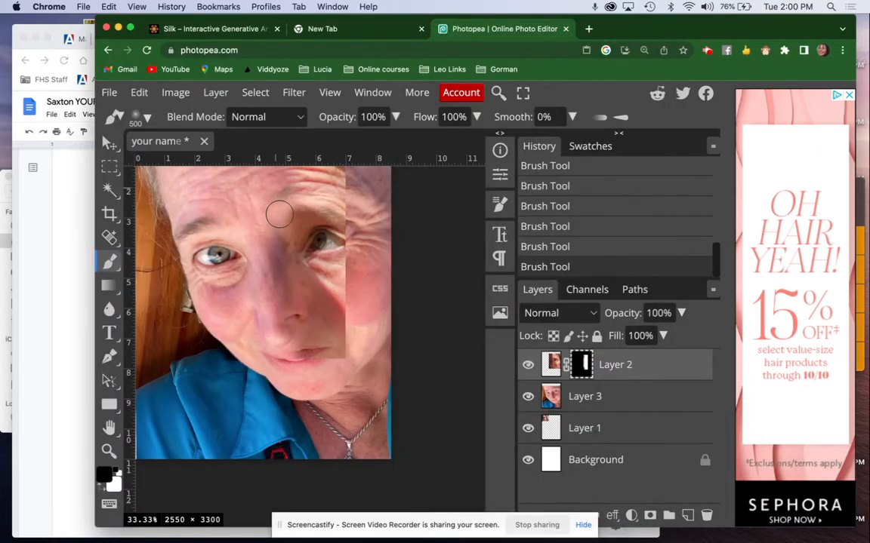
Paste the eye screenshot, add a new layer above Layer 2, and paste the screenshot twice more to get it on Layers 4 and 5
key("super+v")
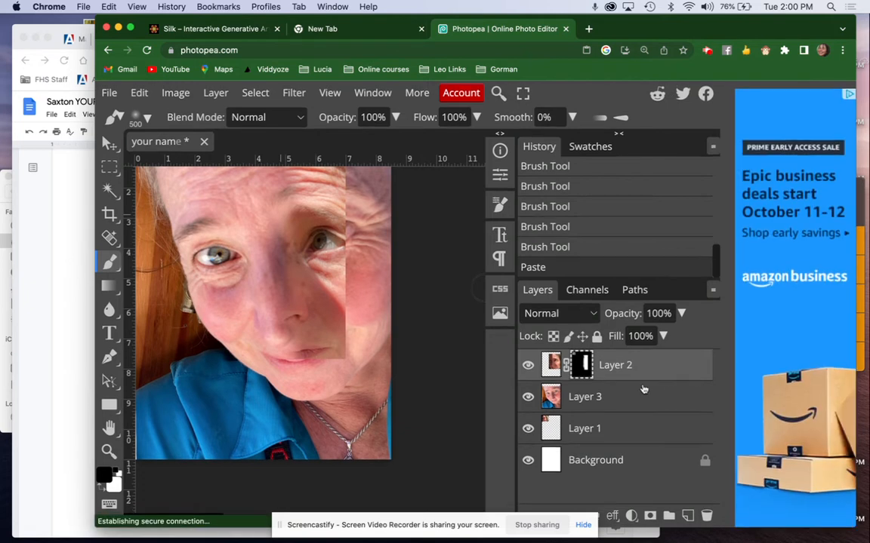
left_click(688, 514)
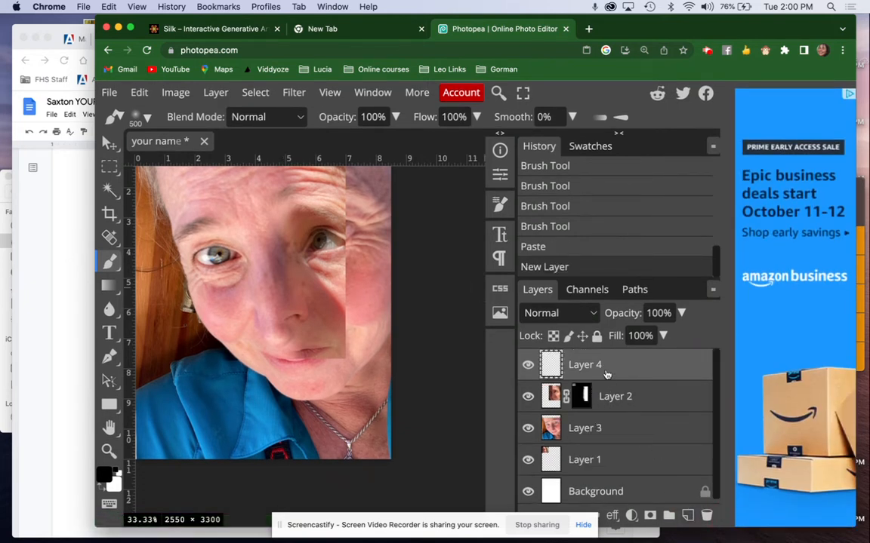
key("super+v")
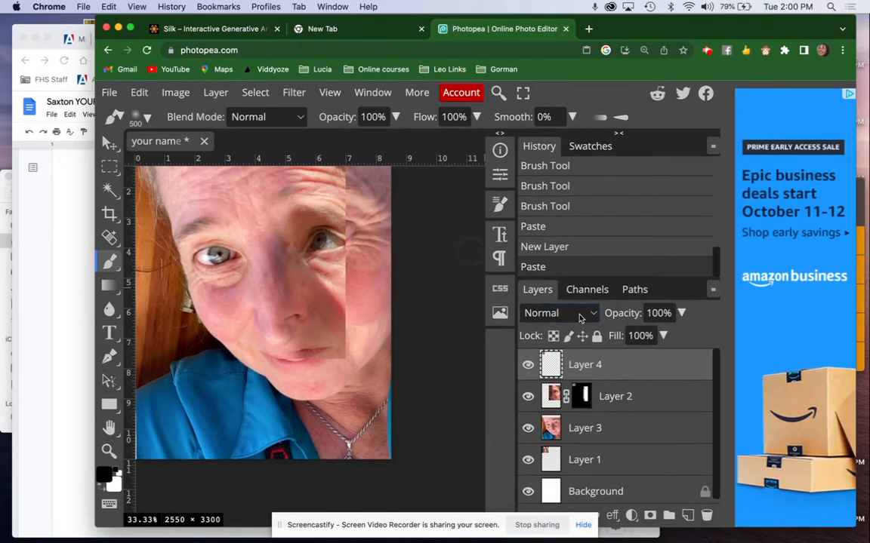
left_click(641, 368)
key("super+v")
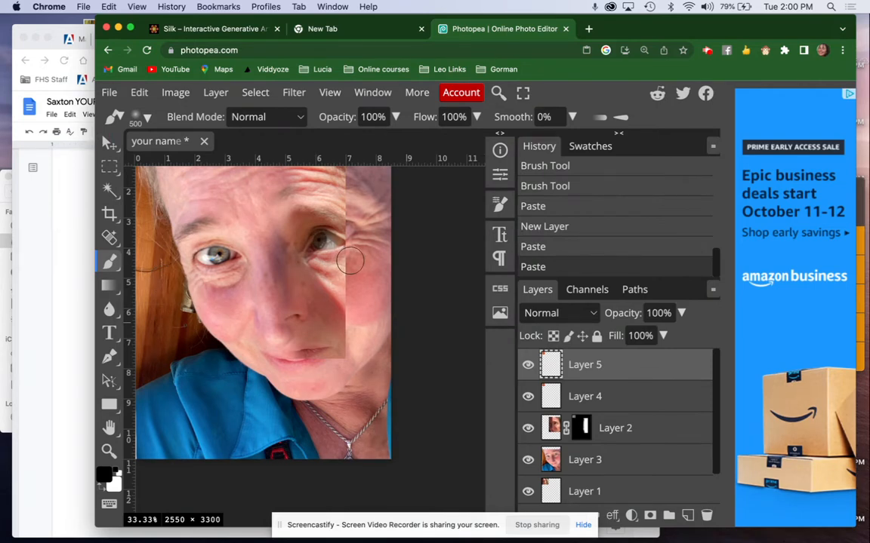
Nudge the large portrait on Layer 3 slightly, placing its center at about X 1308 px, Y 1811 px
left_click(110, 142)
mouse_move(183, 191)
left_mouse_down()
mouse_move(194, 217)
mouse_move(178, 194)
left_mouse_up()
scroll(430, 275, "up", 1)
scroll(430, 274, "up", 3)
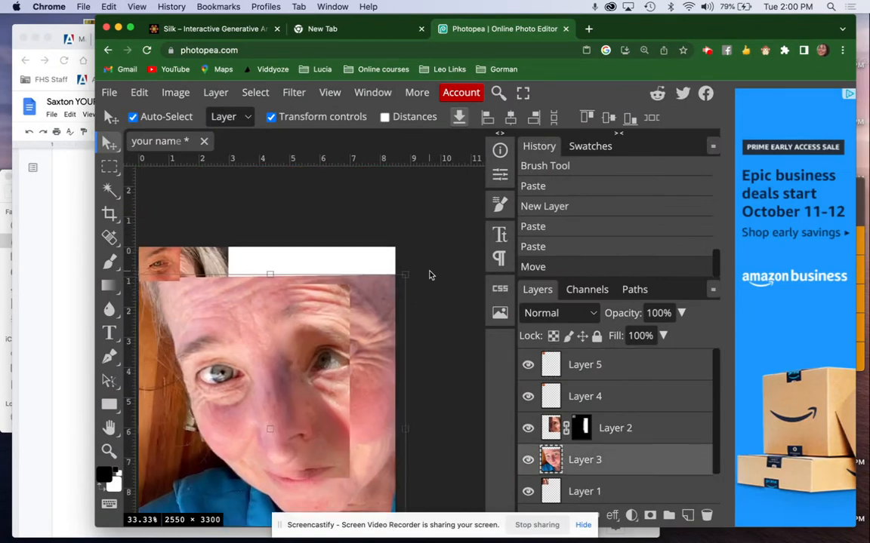
left_click(164, 251)
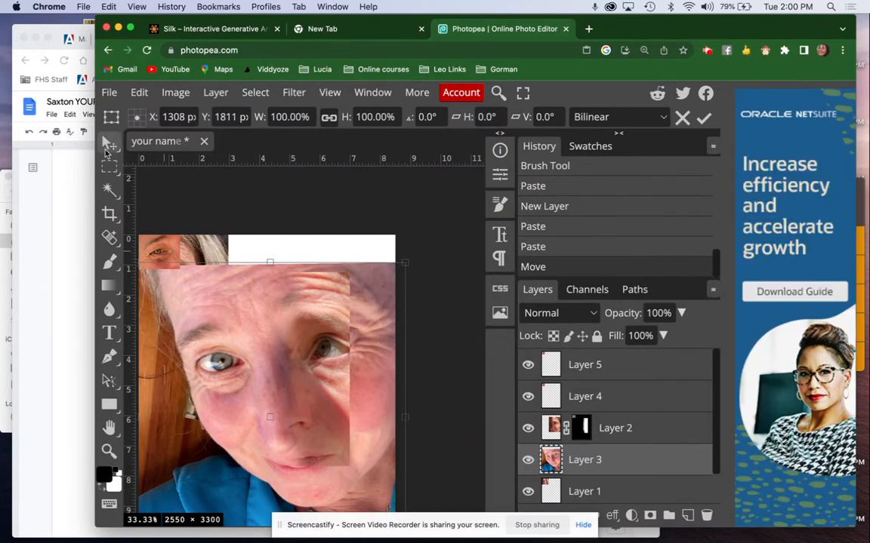
left_click(110, 146)
left_click(162, 250)
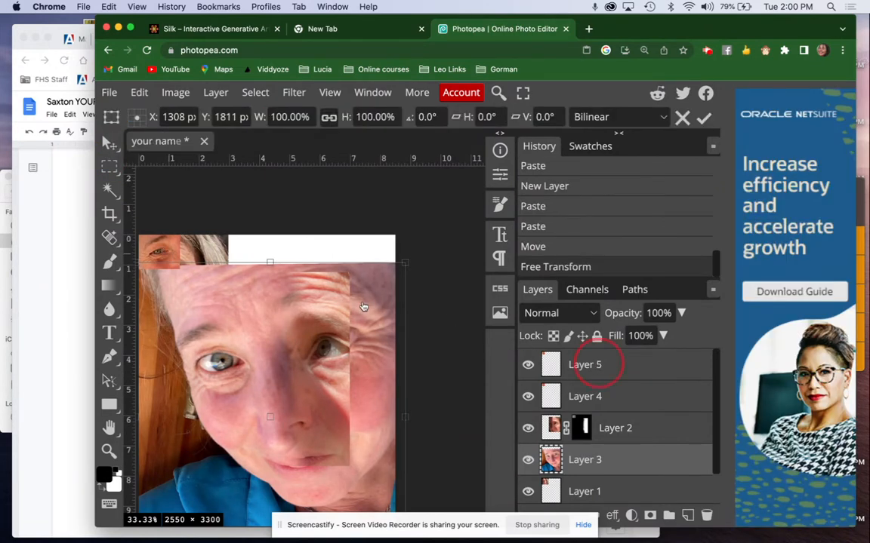
Scale Layer 5's pasted eye to about 195.85% and place it over the portrait's eye at about X 745 px, Y 1315 px
left_click(593, 364)
left_click_drag(178, 270, 232, 383)
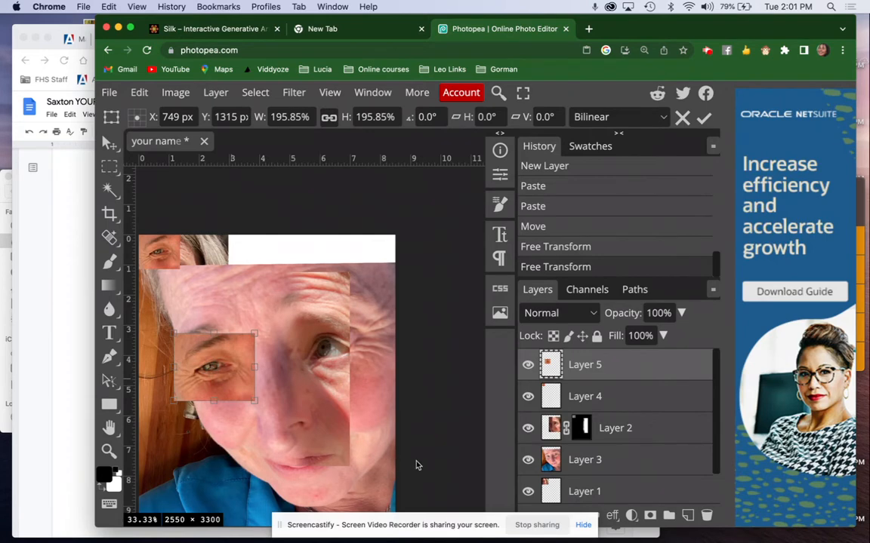
scroll(468, 413, "down", 3)
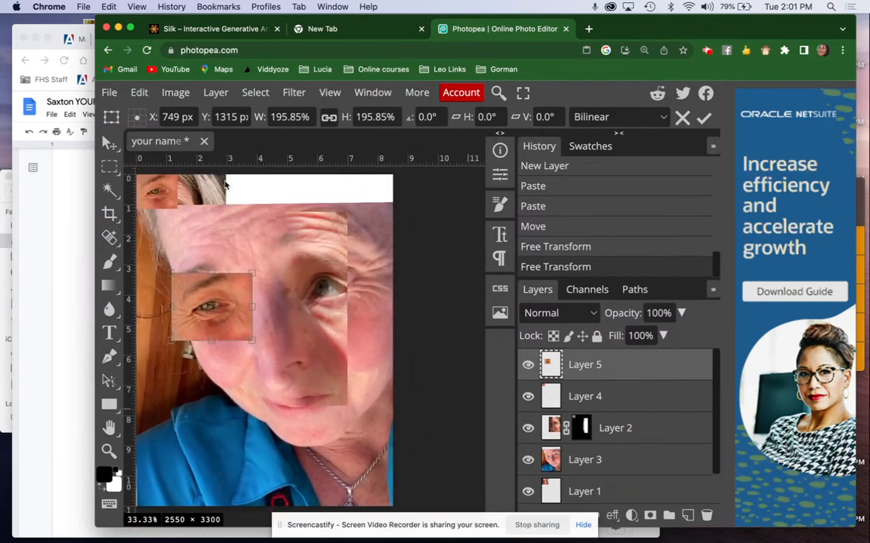
mouse_move(206, 194)
left_mouse_down()
mouse_move(225, 194)
mouse_move(205, 194)
left_mouse_up()
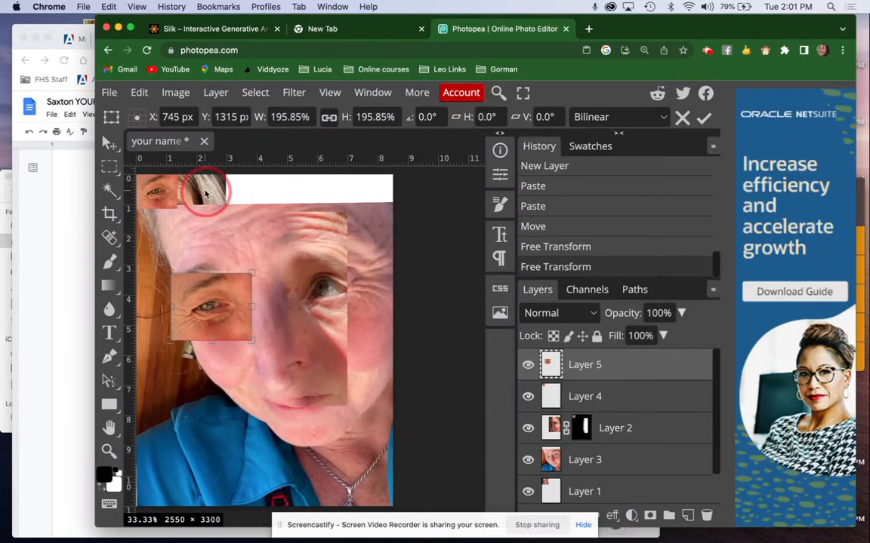
left_click(109, 145)
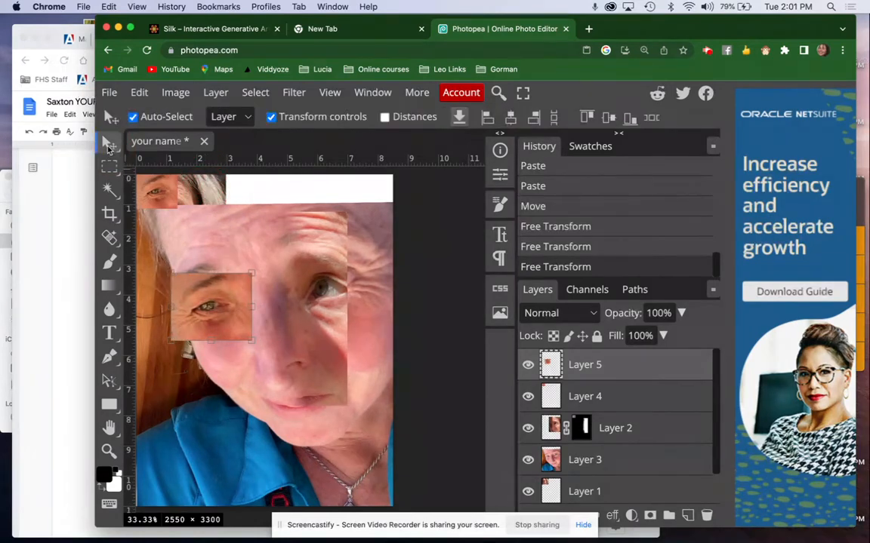
Enlarge Layer 1's face to about 337.78%, centered at about X 1751 px, Y 1348 px, and hide the duplicate eye on Layer 4
left_click_drag(202, 175, 256, 186)
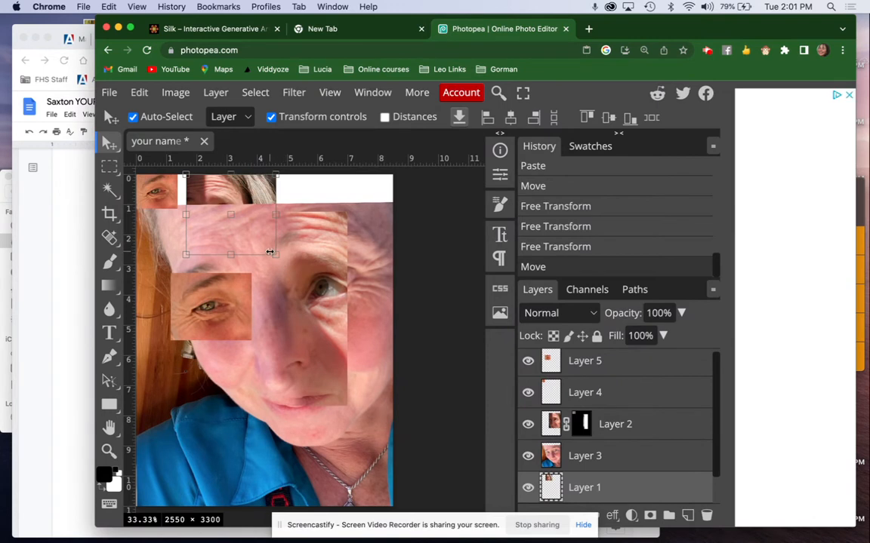
left_click_drag(273, 255, 466, 483)
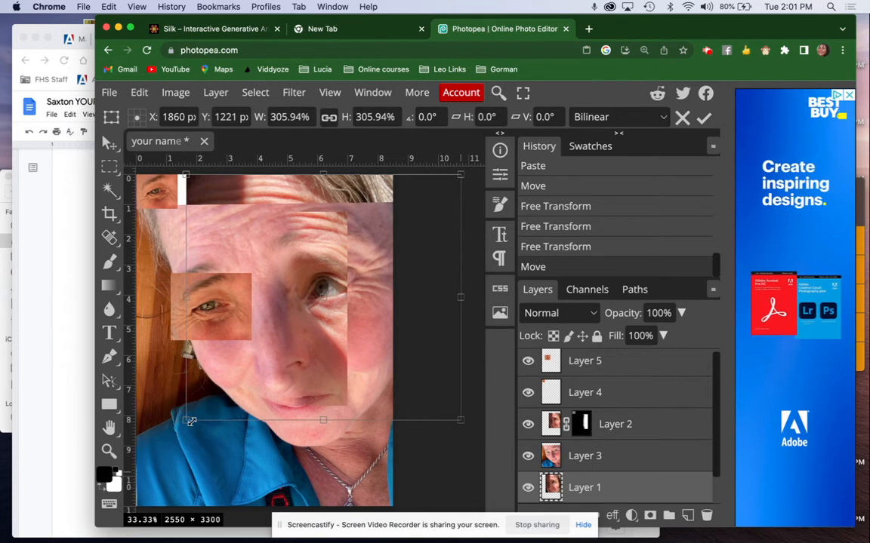
left_click_drag(188, 422, 157, 452)
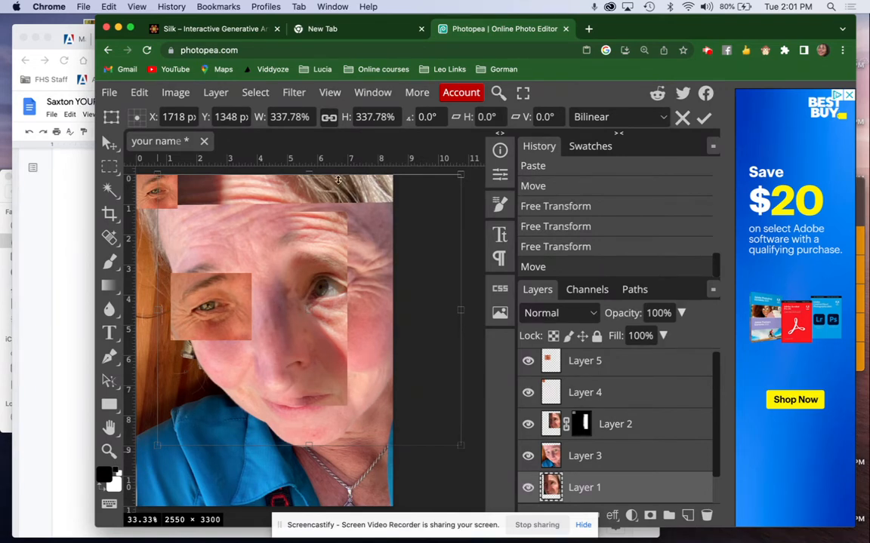
left_click_drag(336, 193, 338, 193)
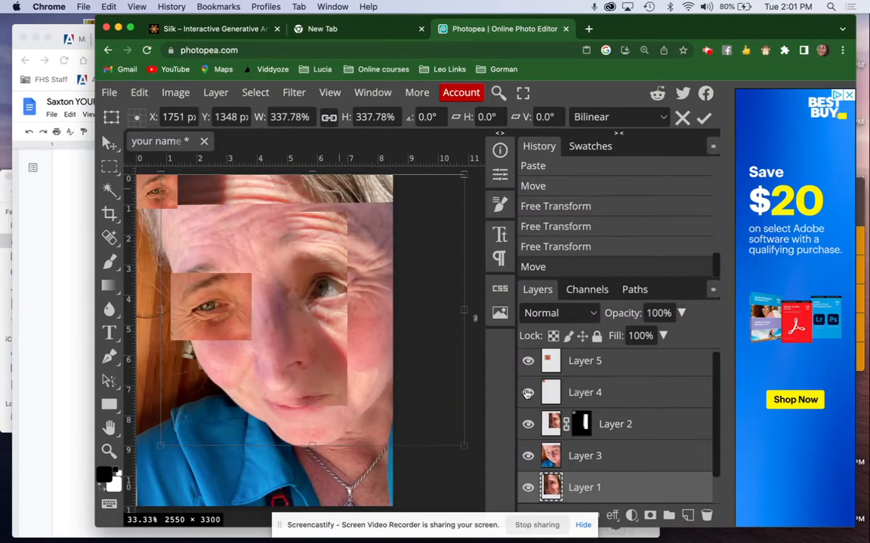
left_click(528, 394)
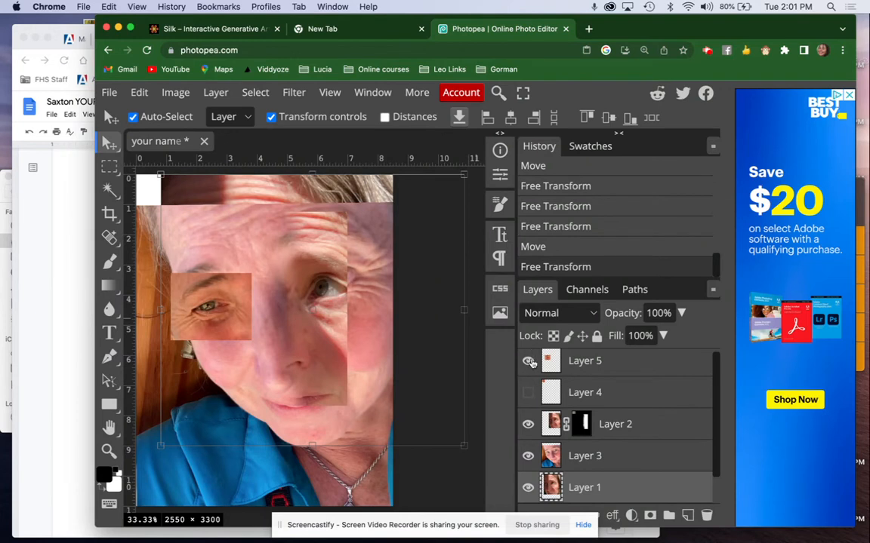
Toggle the visibility of Layers 5, 2 and 3 off and on to check what each contributes to the collage
left_click(529, 362)
left_click(529, 362)
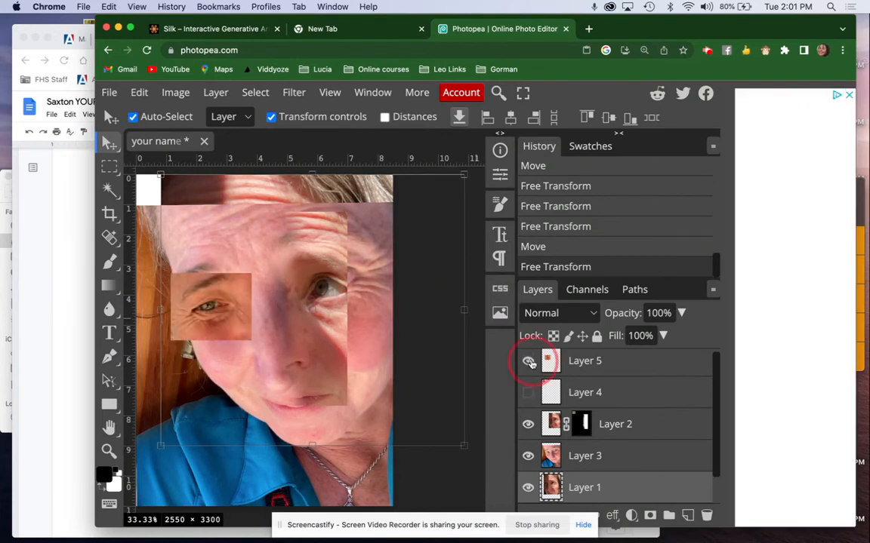
left_click(529, 362)
left_click(529, 362)
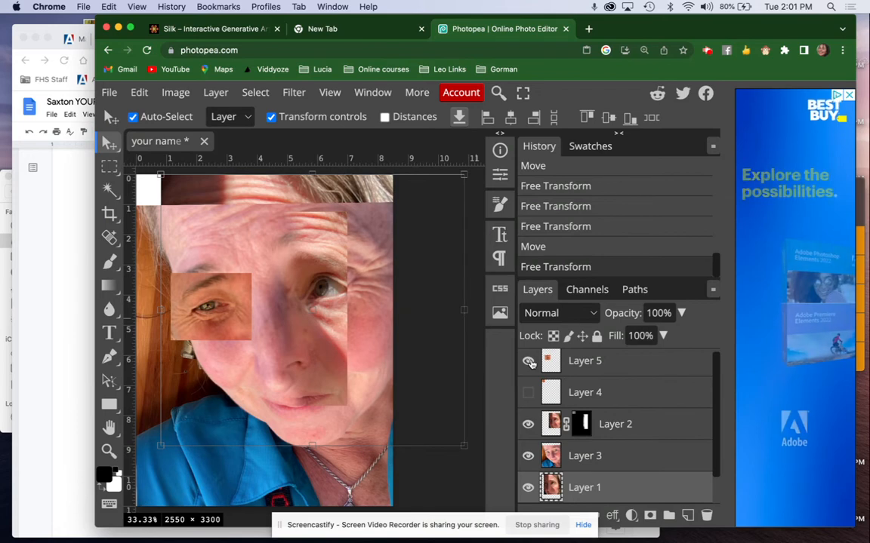
left_click(529, 425)
left_click(529, 425)
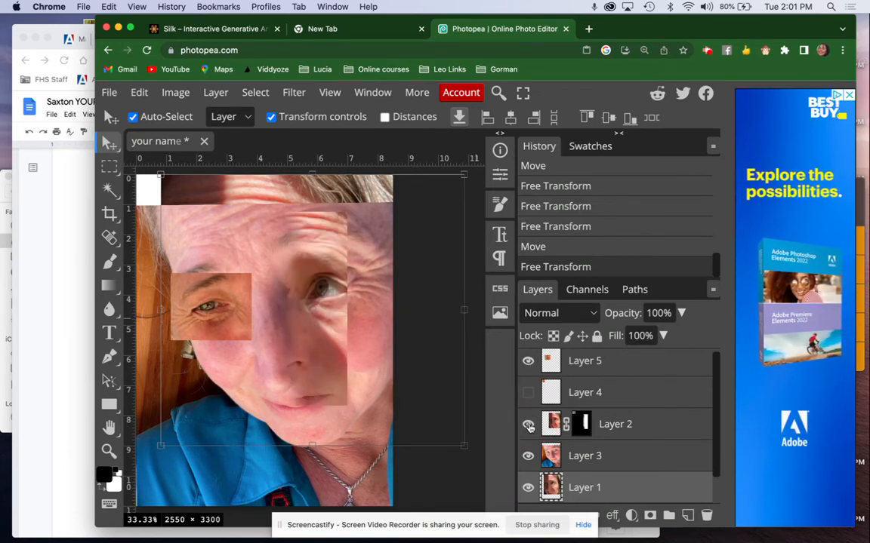
left_click(528, 457)
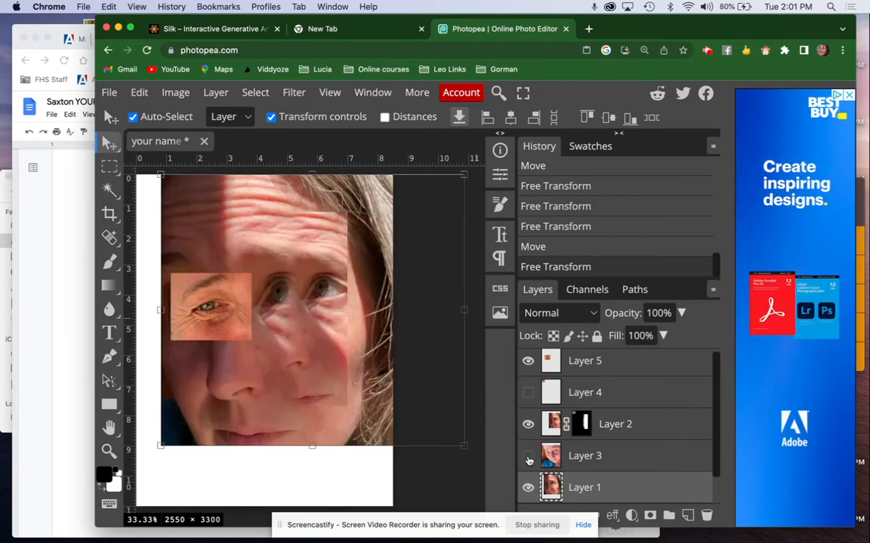
left_click(528, 456)
left_click(528, 456)
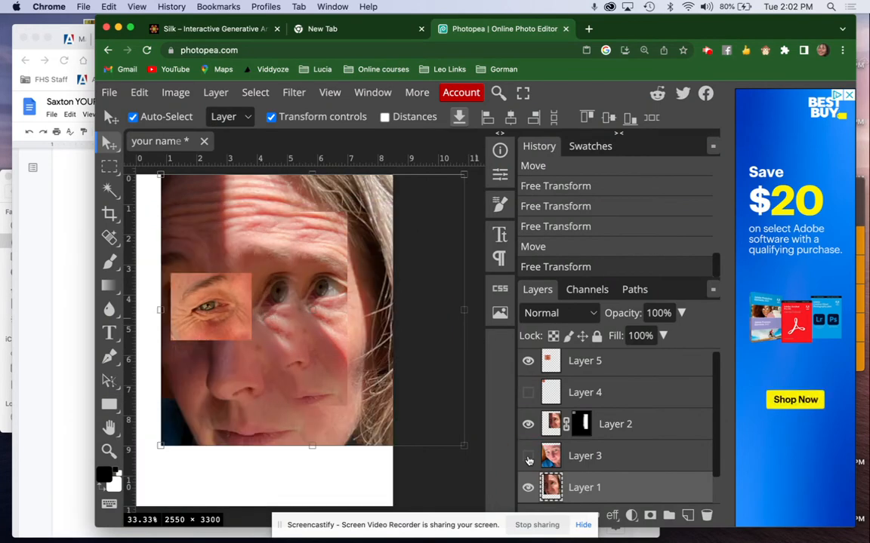
left_click(527, 456)
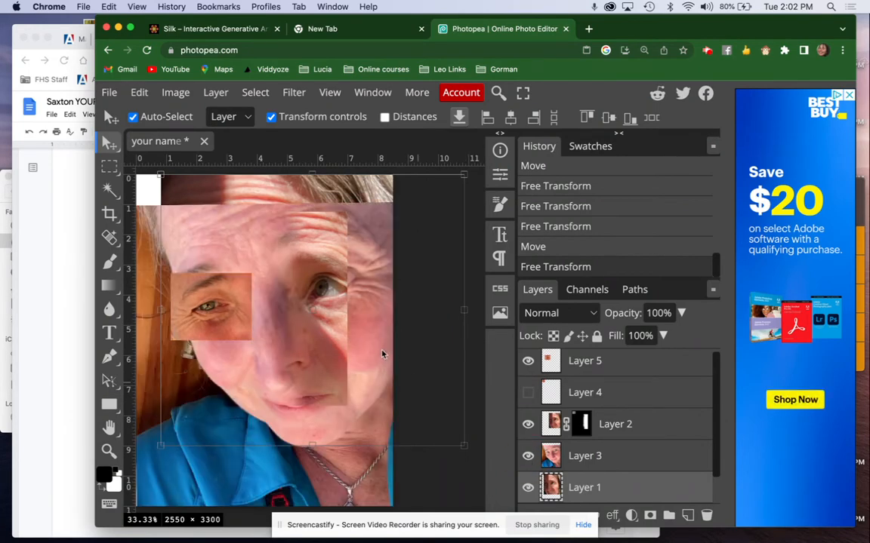
Export the collage as a JPG at 2550 × 3300 px and 70% quality, and save the file
left_click(110, 93)
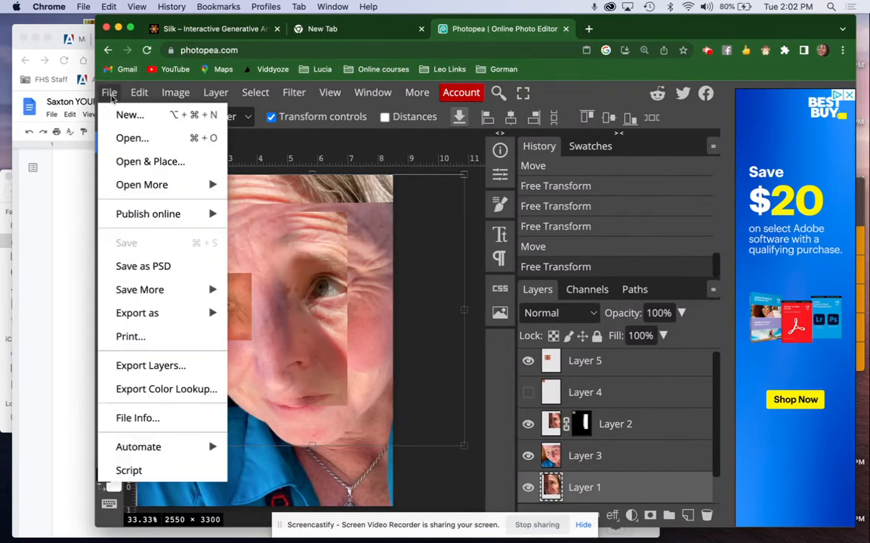
mouse_move(177, 316)
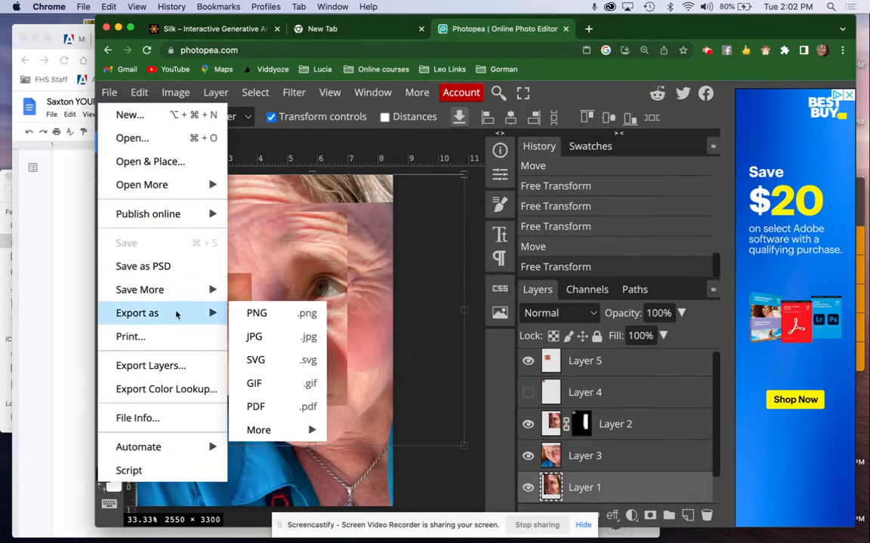
left_click(254, 337)
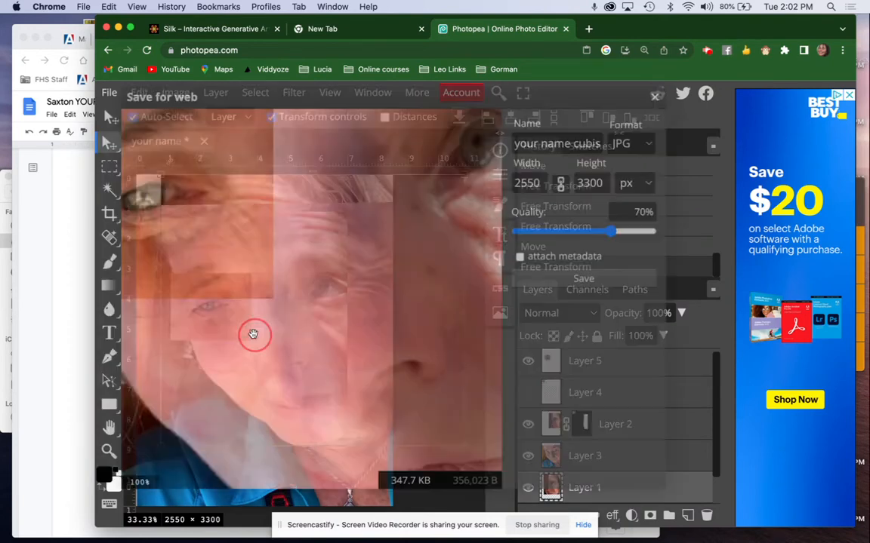
left_click(581, 278)
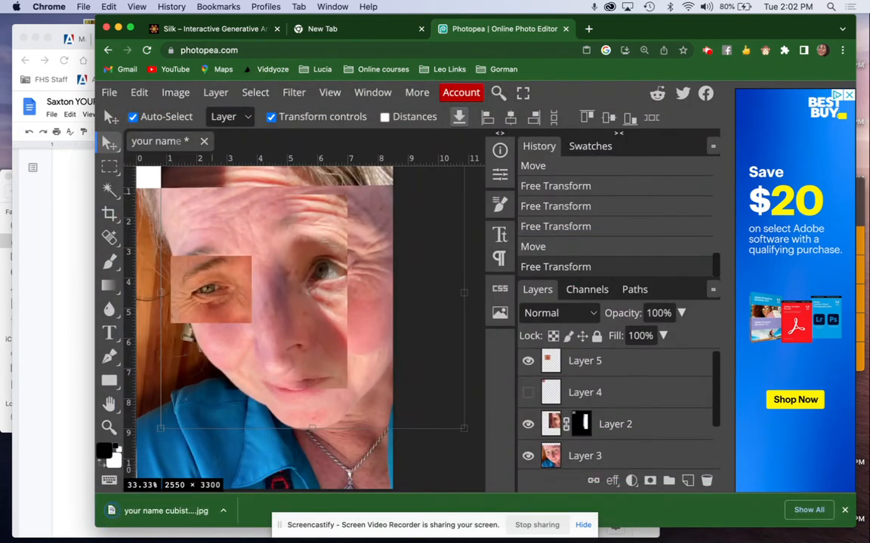
Switch to the Google Docs portfolio and add an empty line after the last portrait, above the Typed Notes Section heading
left_click(70, 202)
scroll(71, 204, "down", 10)
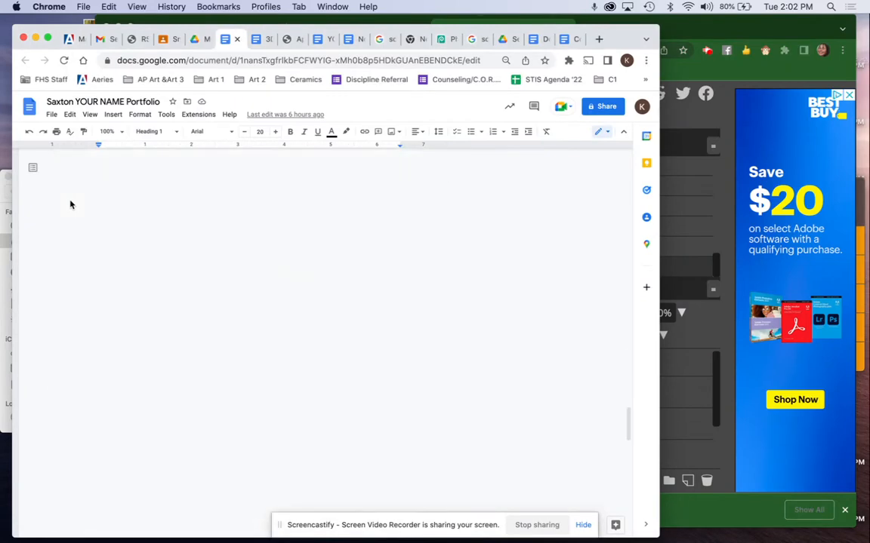
scroll(70, 203, "up", 5)
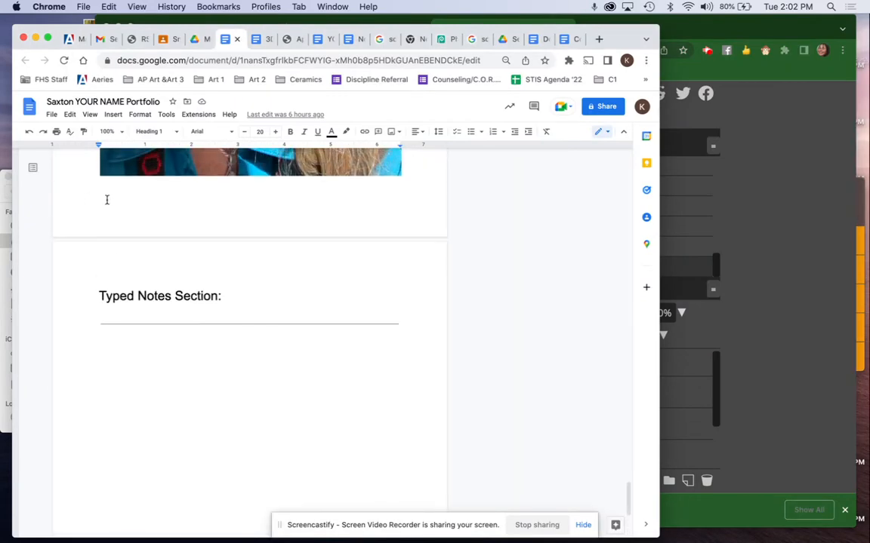
left_click(134, 201)
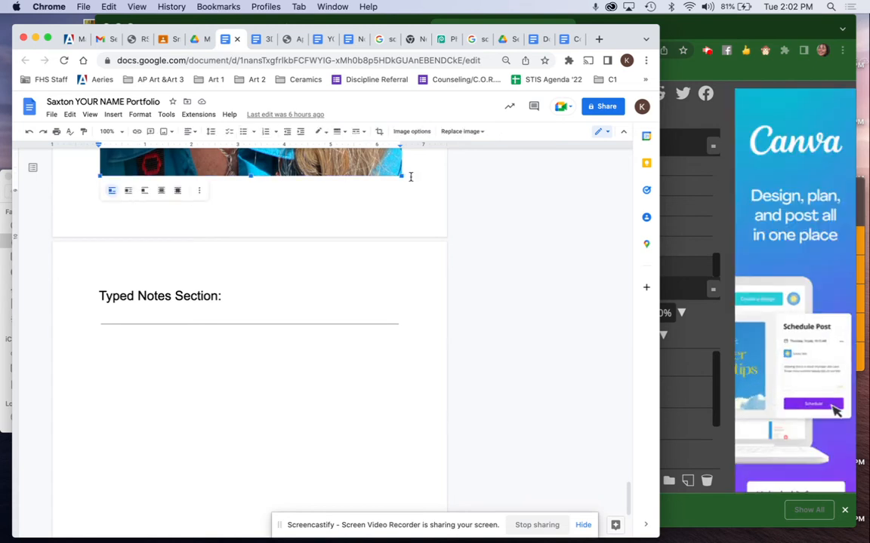
left_click(405, 173)
key("Return")
key("Up")
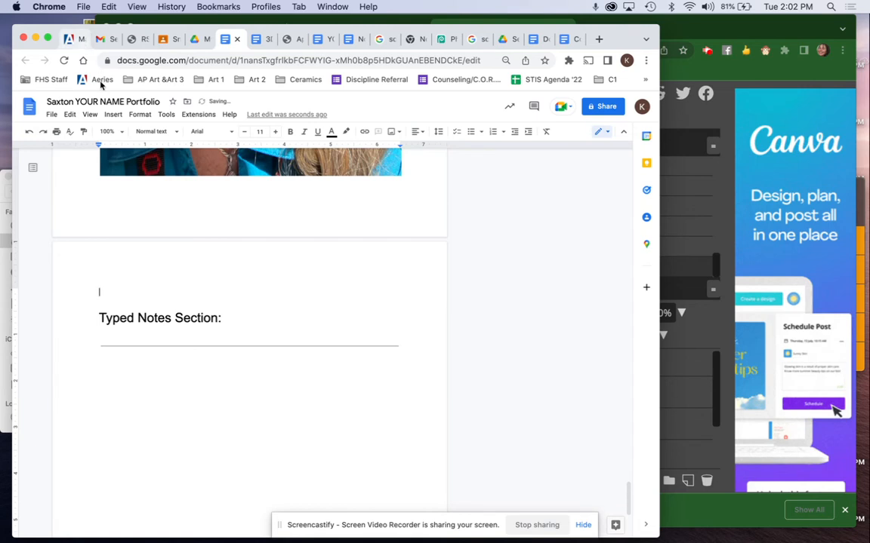
Start inserting an image from the computer and browse the Downloads folder for the exported collage
left_click(113, 114)
mouse_move(119, 136)
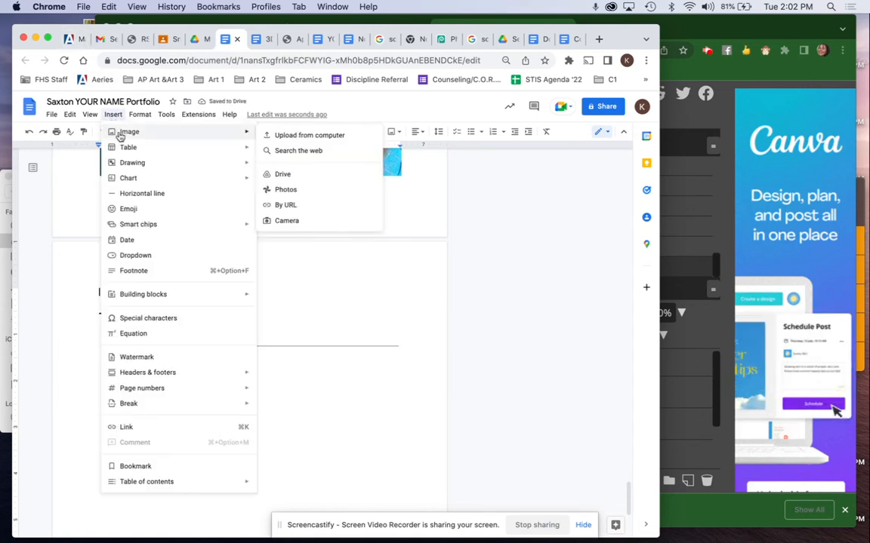
left_click(305, 137)
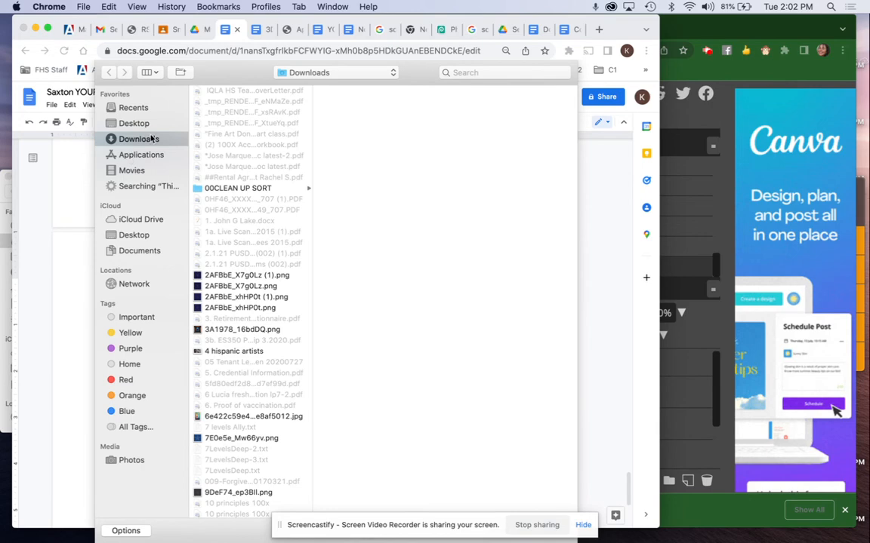
scroll(223, 131, "down", 15)
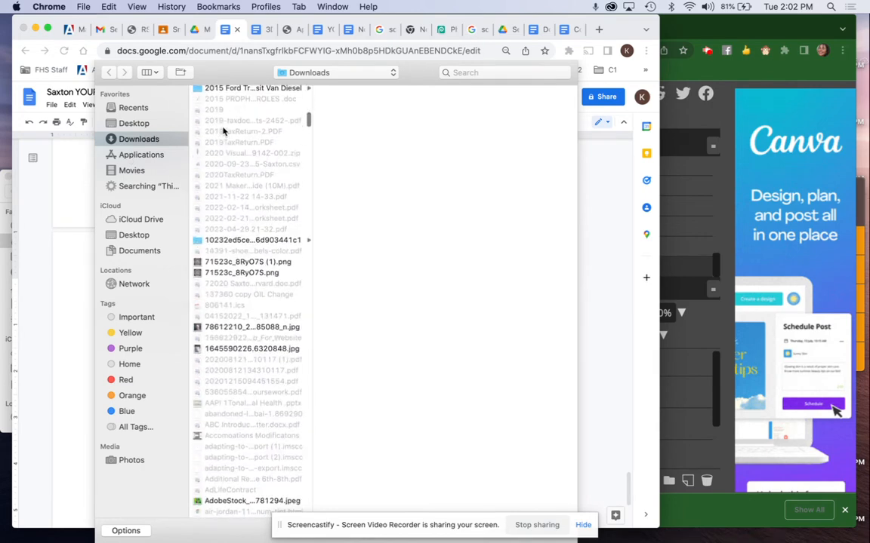
Search the Desktop and the whole Mac for files matching "cubist"
left_click(483, 73)
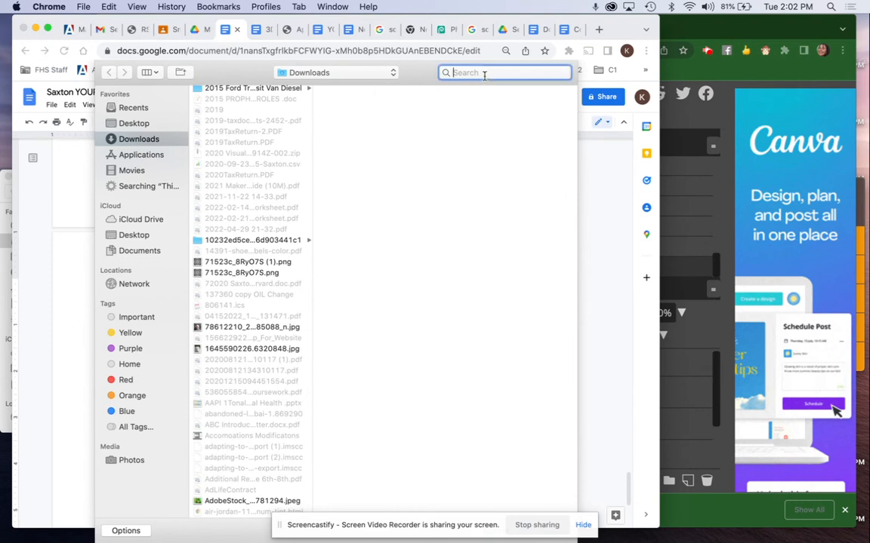
type("cubist")
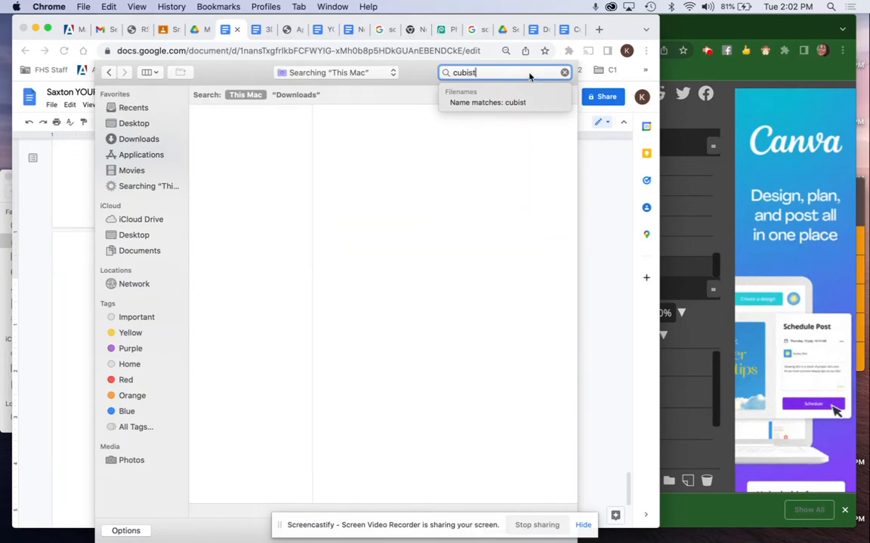
left_click(118, 125)
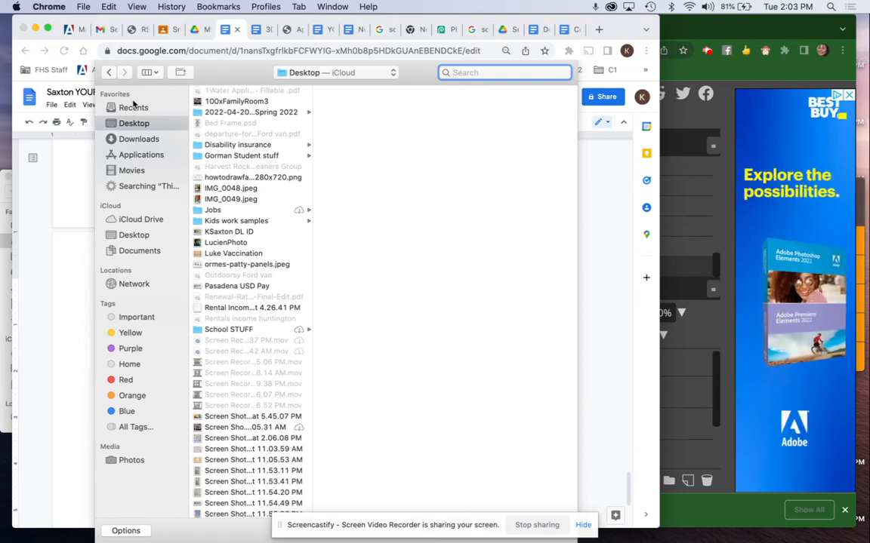
type("cubist")
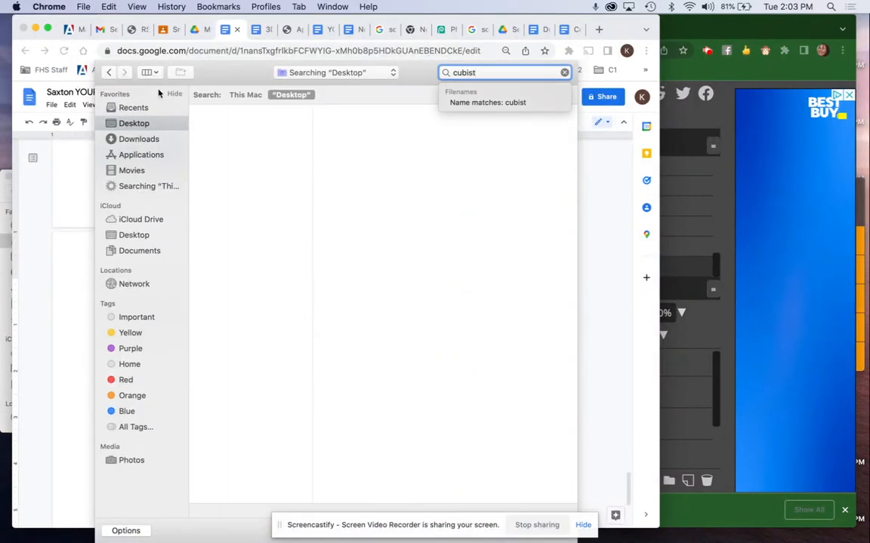
key("BackSpace")
key("BackSpace")
key("BackSpace")
key("BackSpace")
key("BackSpace")
key("BackSpace")
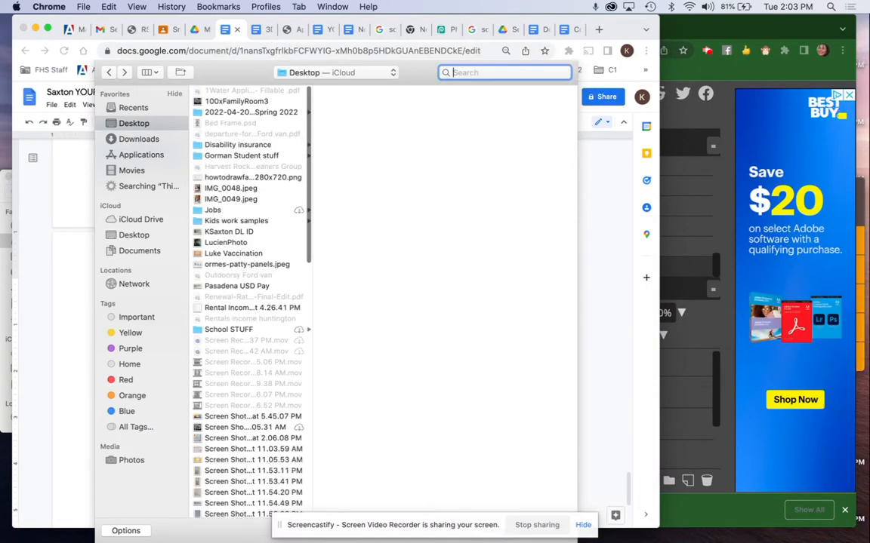
type("cubist")
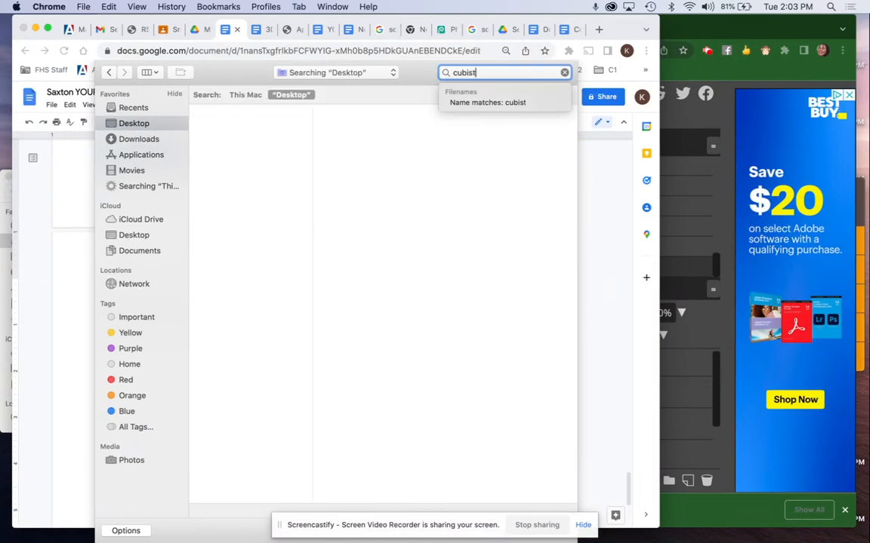
key("Return")
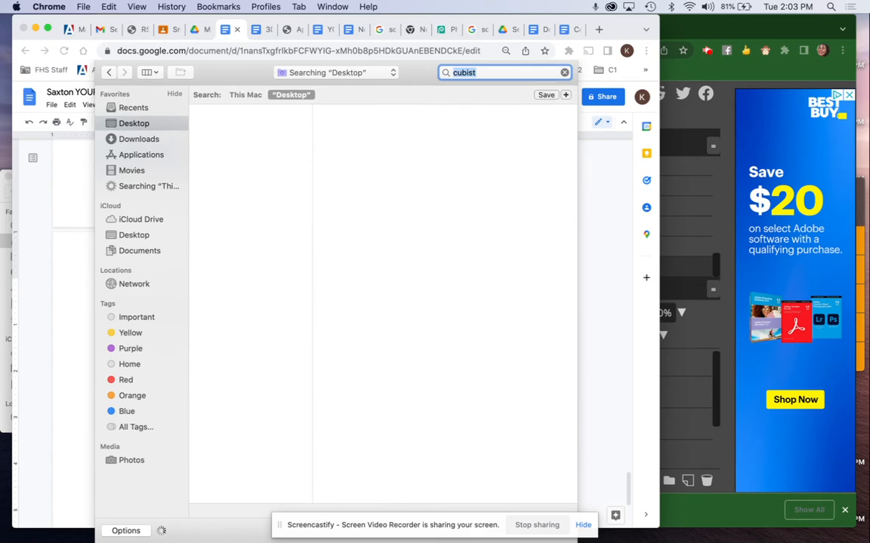
left_click(246, 95)
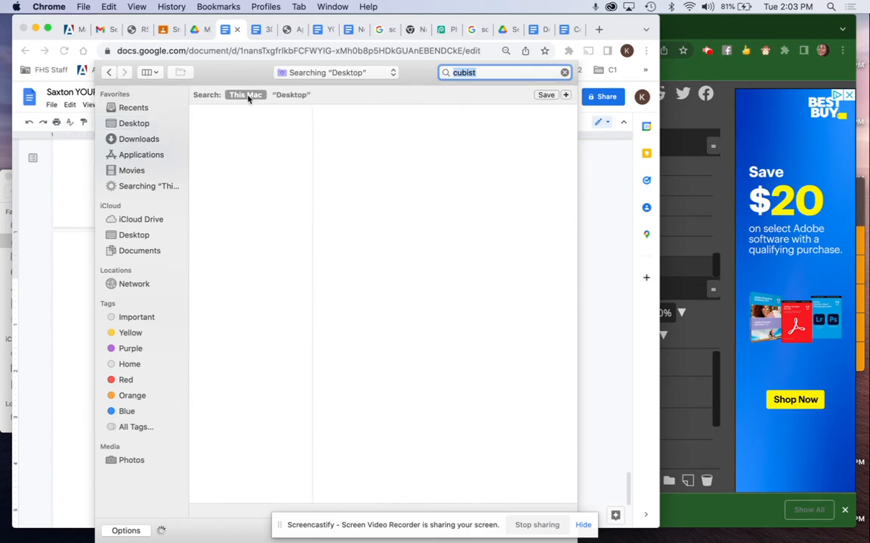
left_click(718, 32)
left_click(707, 50)
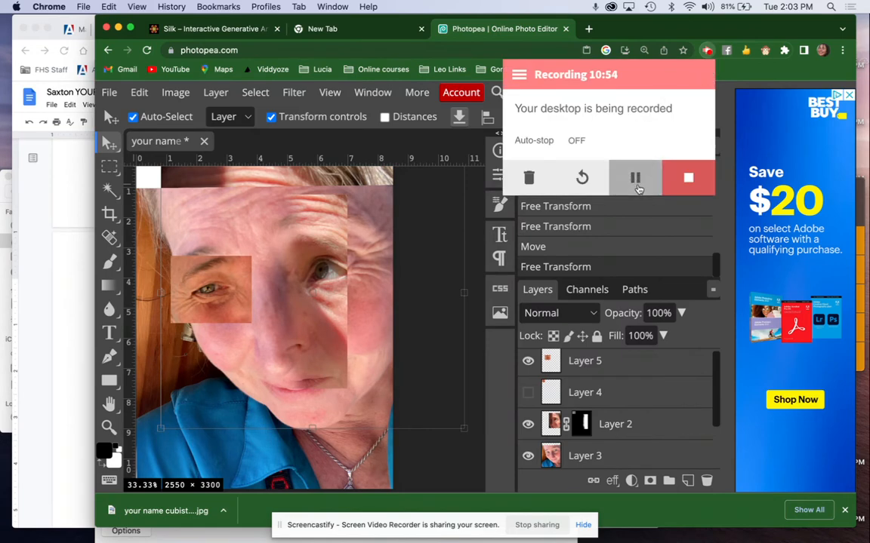
Insert "your name cubist Photo.jpg" from the Downloads folder into the portfolio at the empty line
left_click(54, 212)
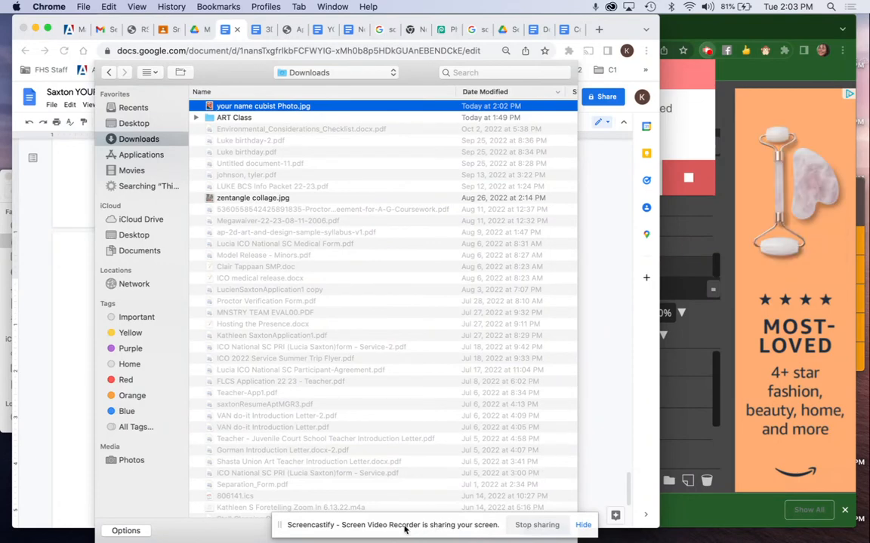
left_click(290, 527)
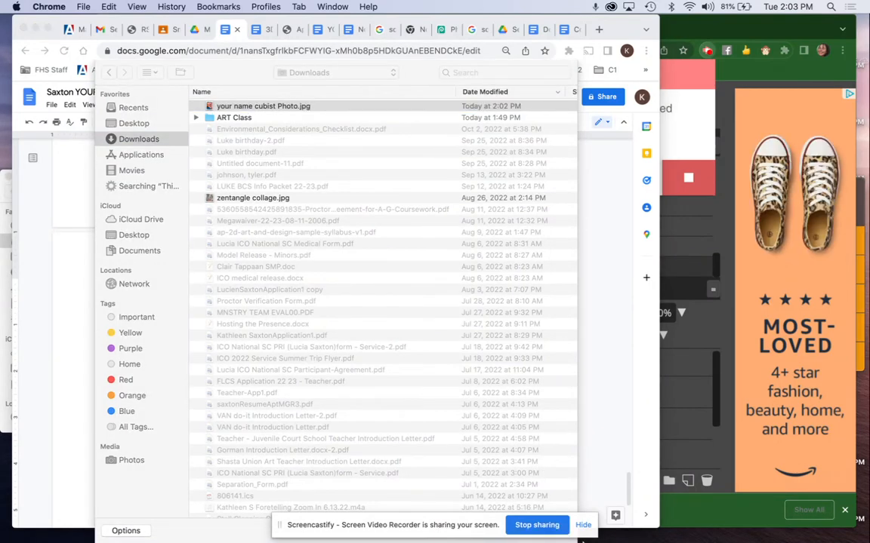
left_click(582, 526)
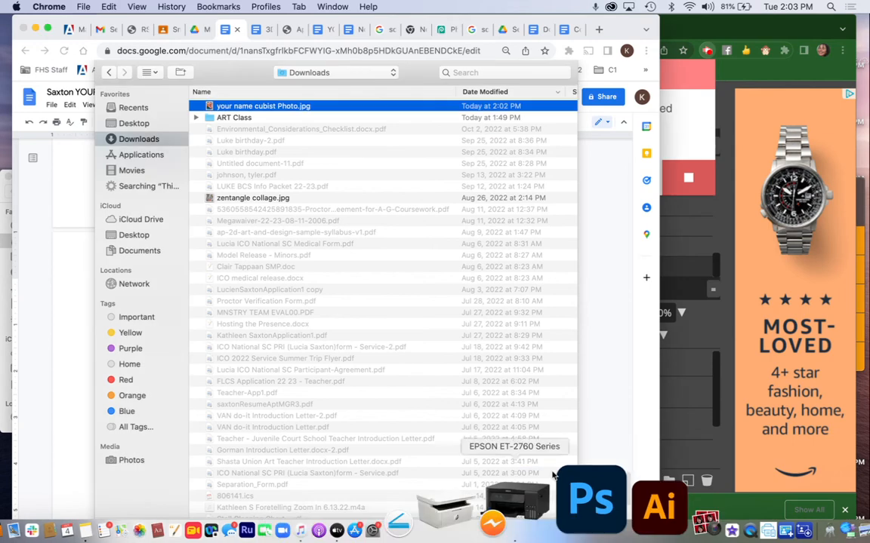
left_click(545, 532)
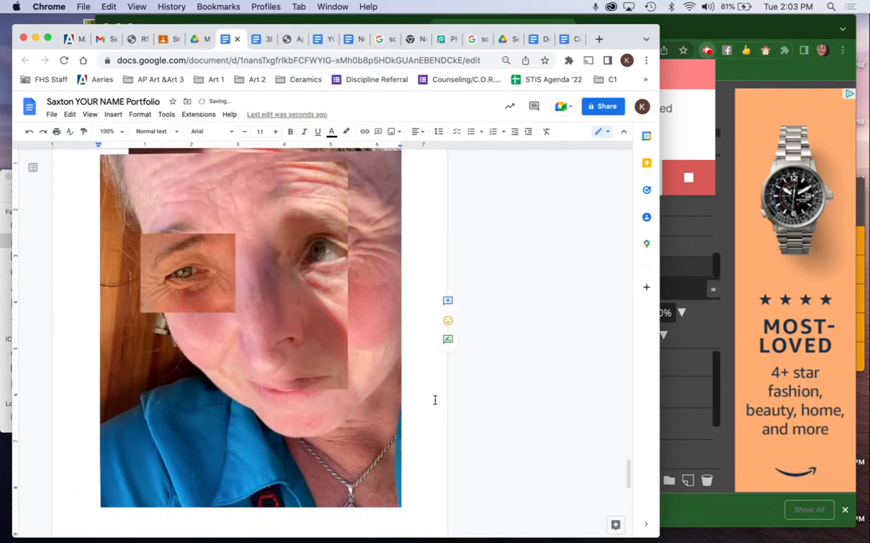
Copy the "Fibonacci Sequence" artwork caption and paste it directly below the inserted cubist collage
scroll(249, 340, "up", 15)
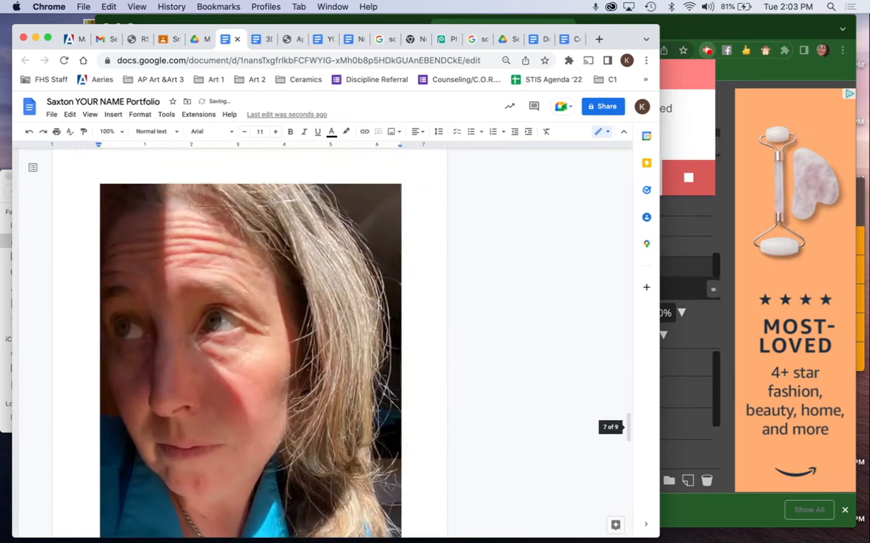
scroll(249, 340, "up", 20)
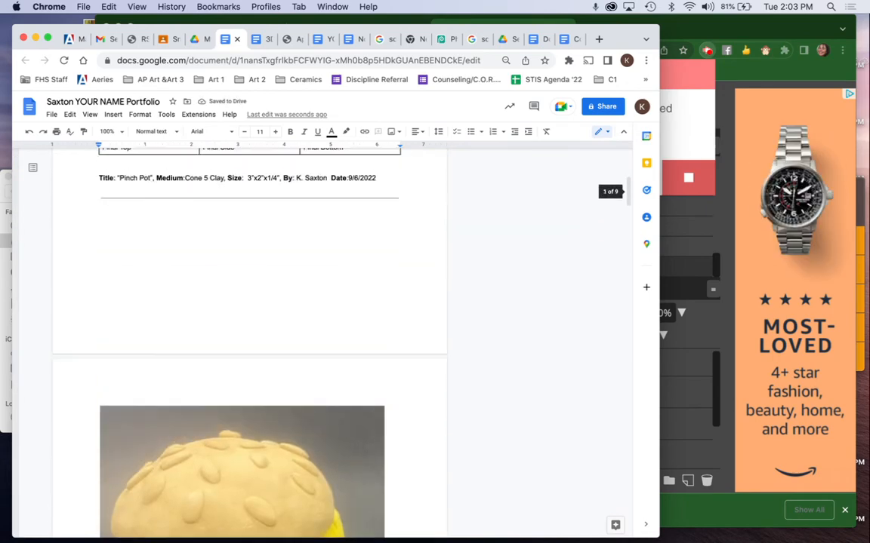
scroll(98, 500, "down", 20)
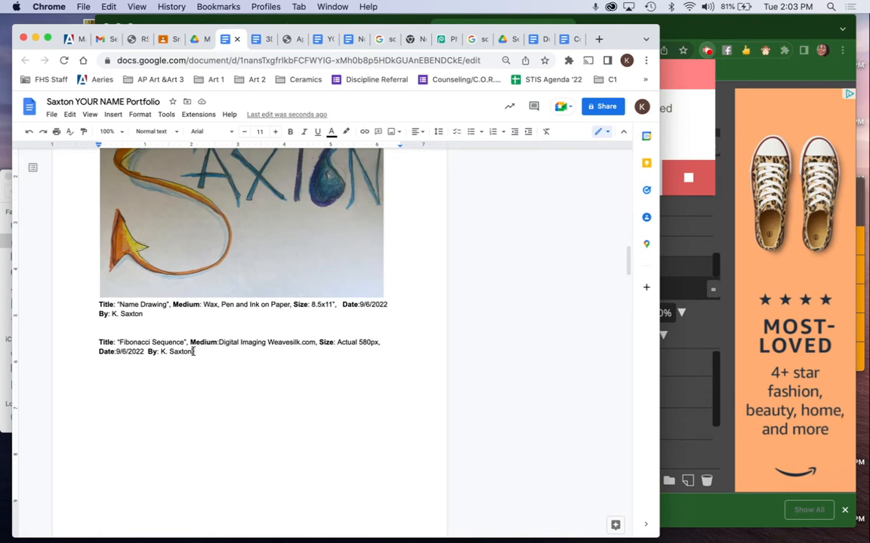
left_click_drag(195, 349, 100, 340)
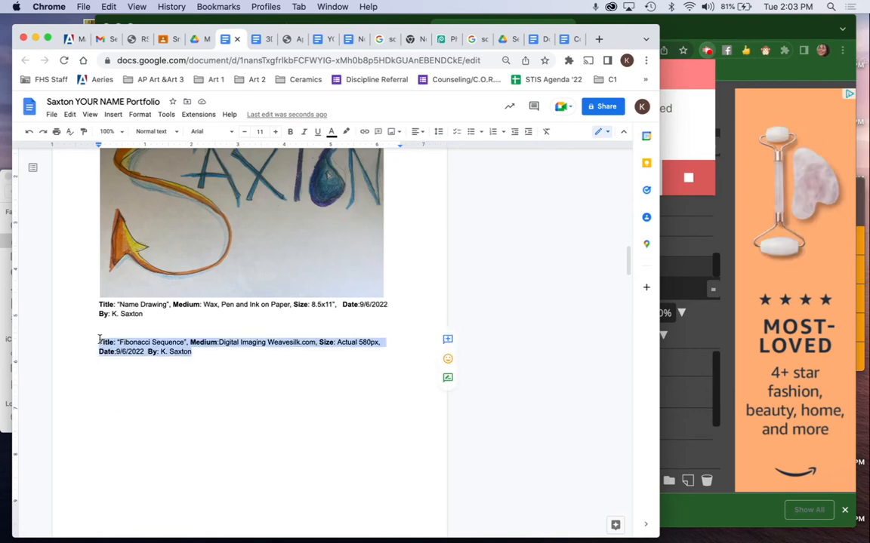
scroll(100, 340, "down", 15)
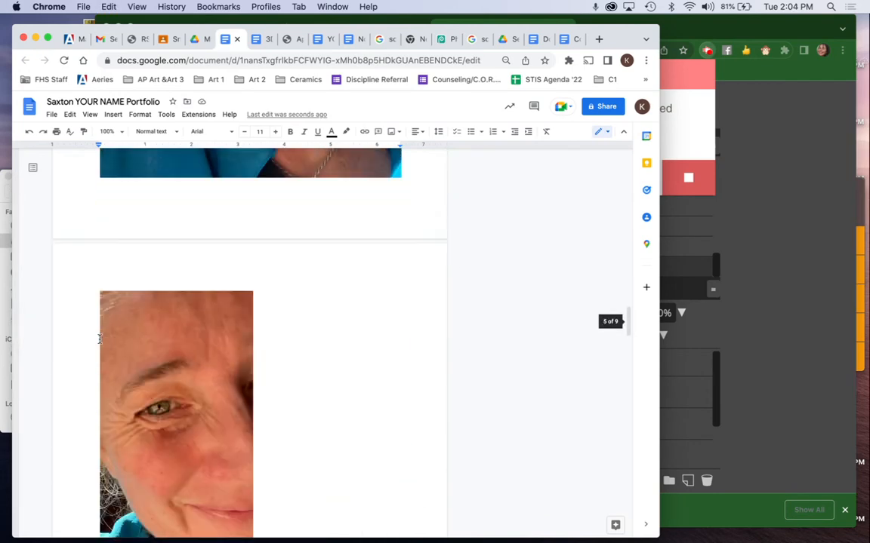
scroll(99, 339, "down", 10)
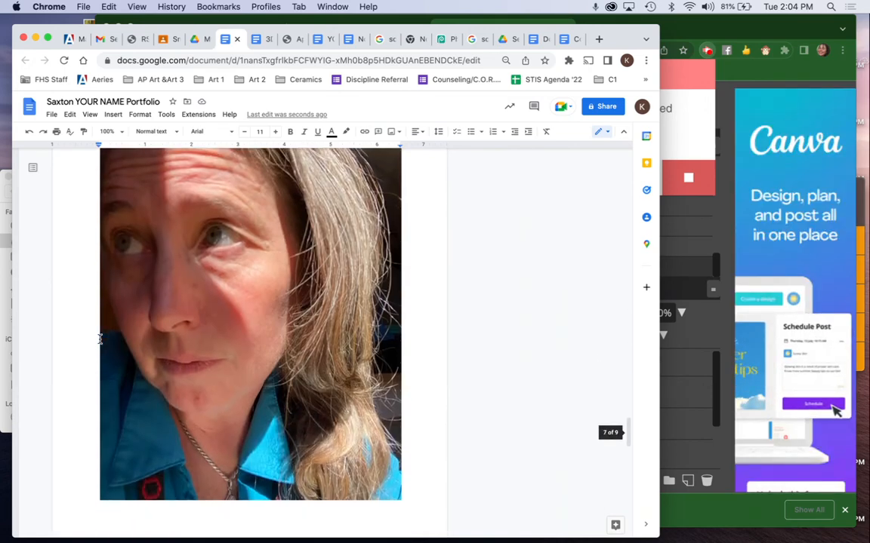
scroll(99, 339, "down", 6)
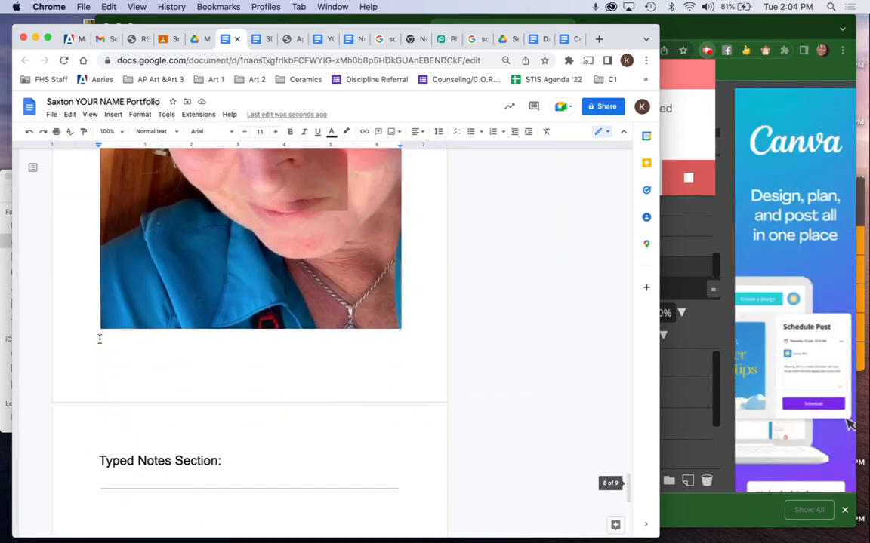
left_click(101, 338)
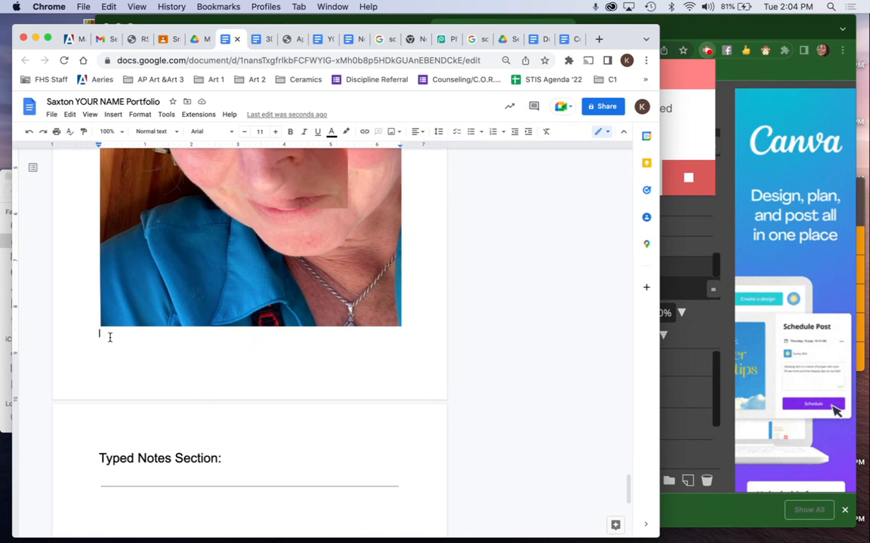
type("Title: \"Fibonacci Sequence\", Medium:Digital Imaging Weavesilk.com, Size: Actual 580px, Date:5/6/2022 By: K. Saxton")
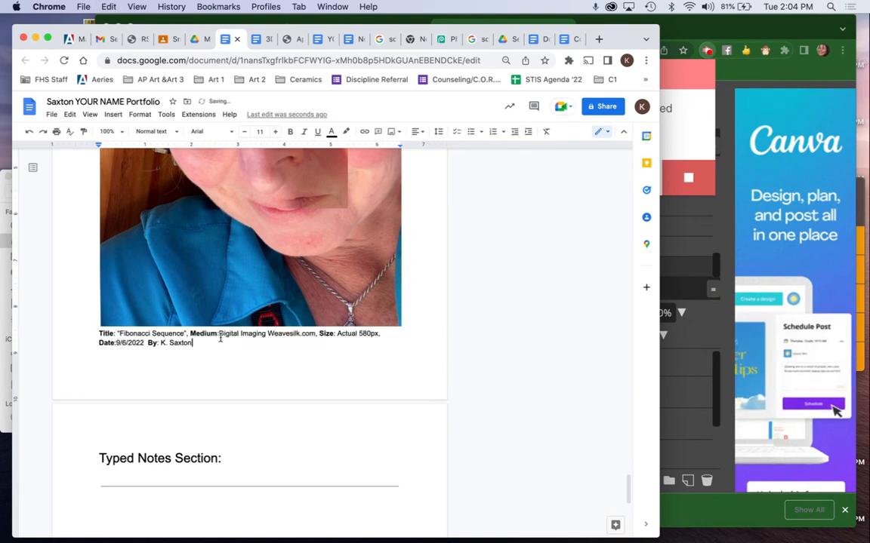
Change the title in the pasted caption to “Cubist Face” Inspired by Picasso's Cubist period
left_click_drag(184, 333, 124, 334)
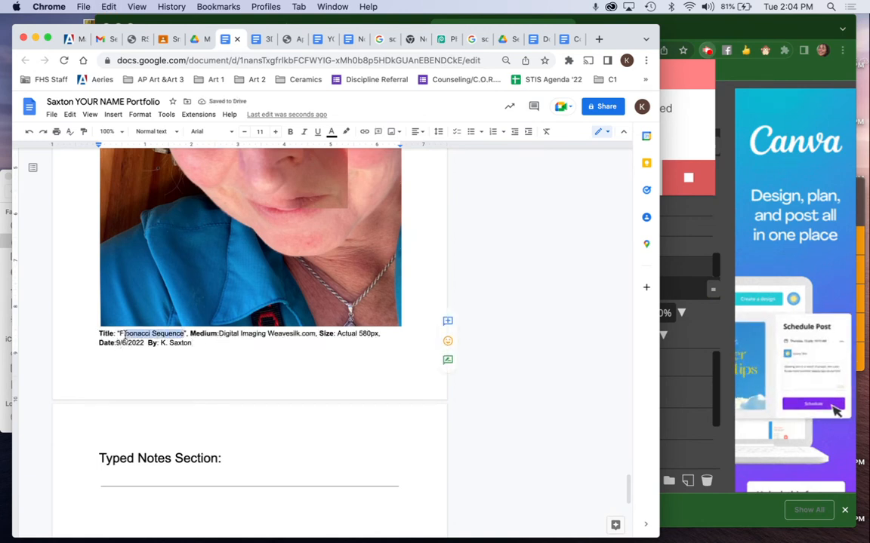
type("Cubist ")
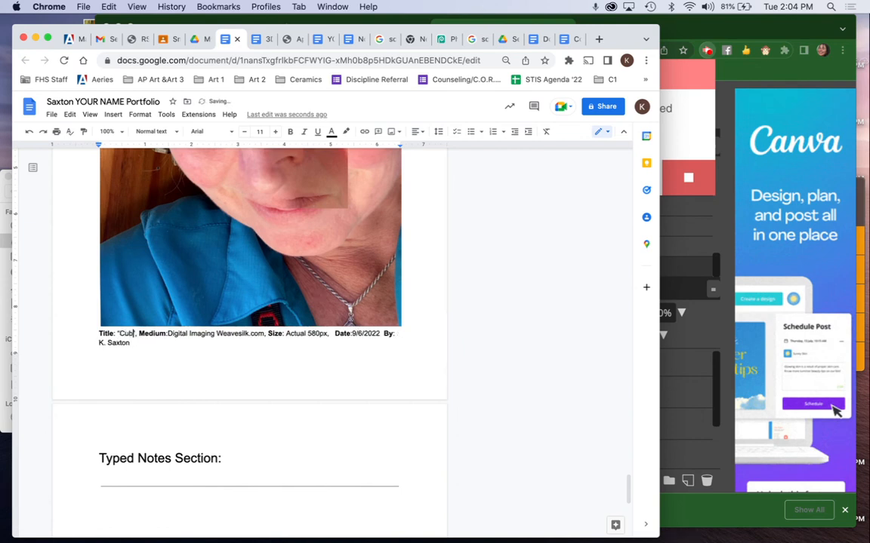
type("F")
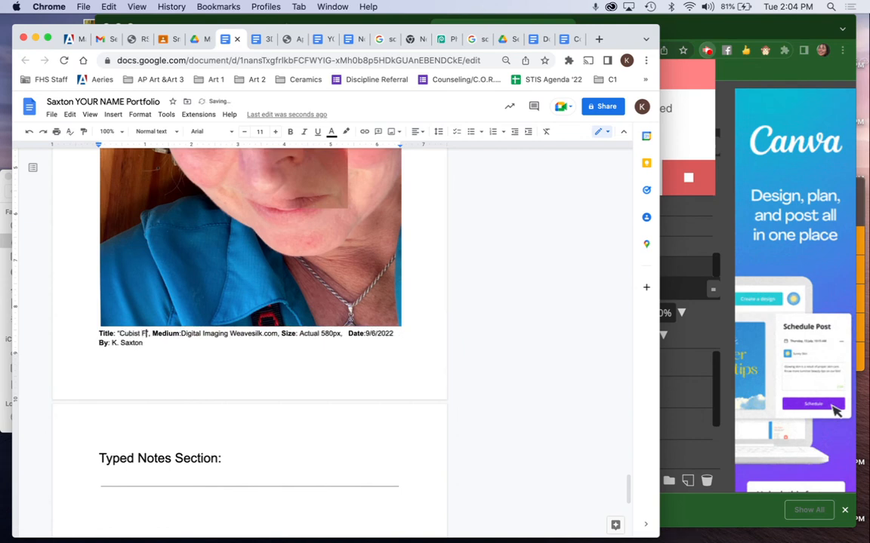
type("a")
type("ce”")
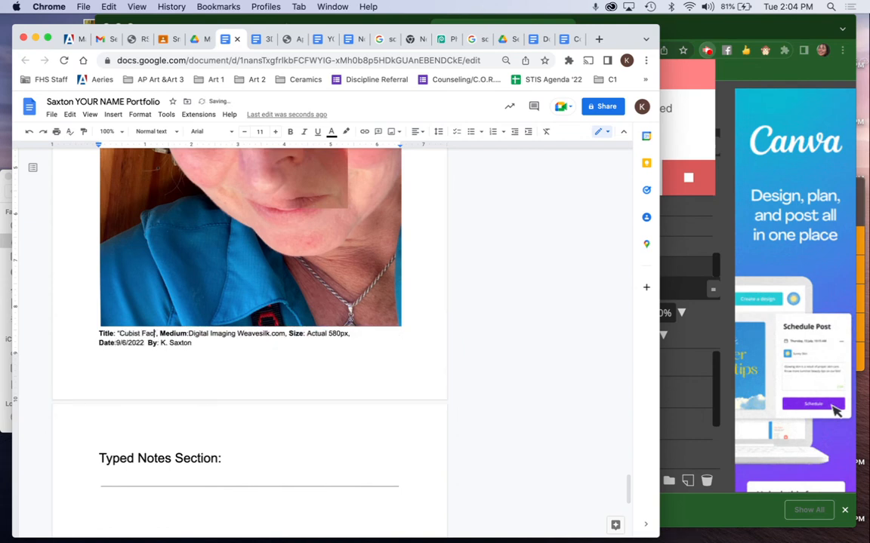
type(" Insp")
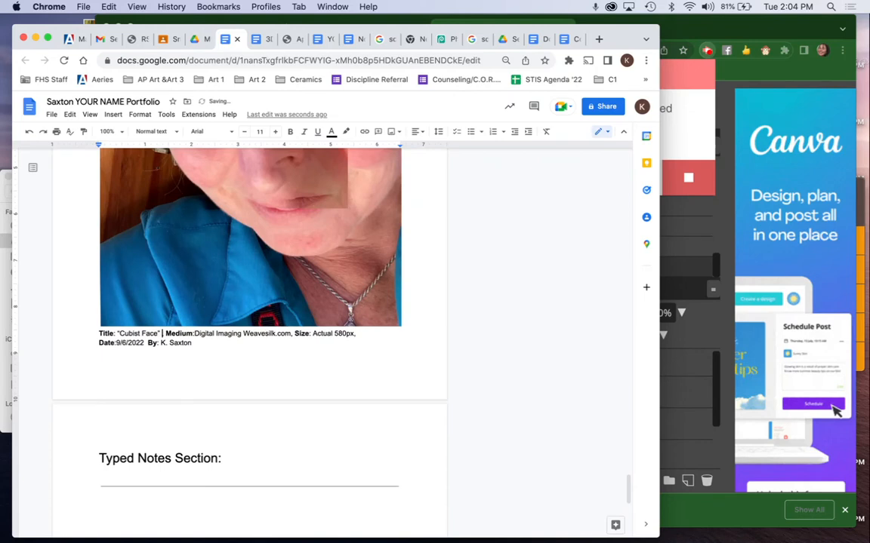
type("ired by ")
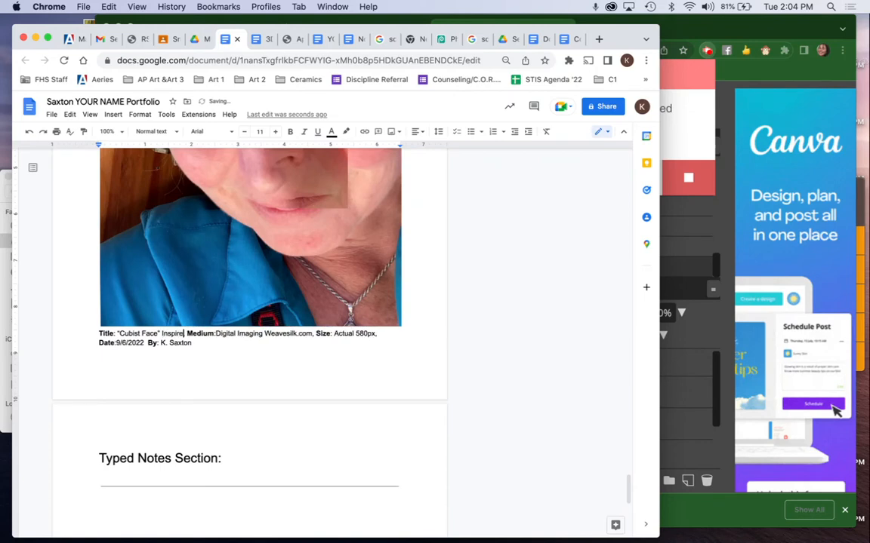
type("Picasso's Cubist period,")
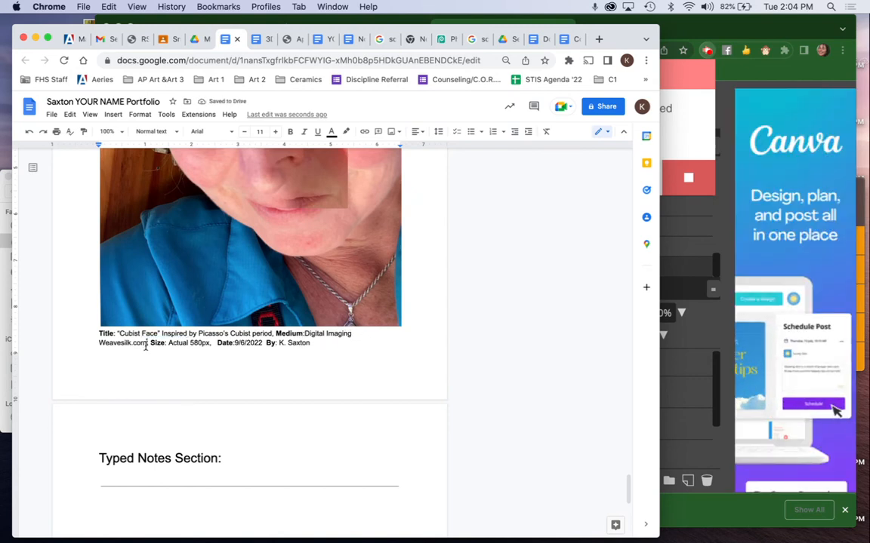
Replace Weavesilk.com with Photopea.com in the caption's medium and set the size to 8.5x11
left_click_drag(145, 346, 99, 345)
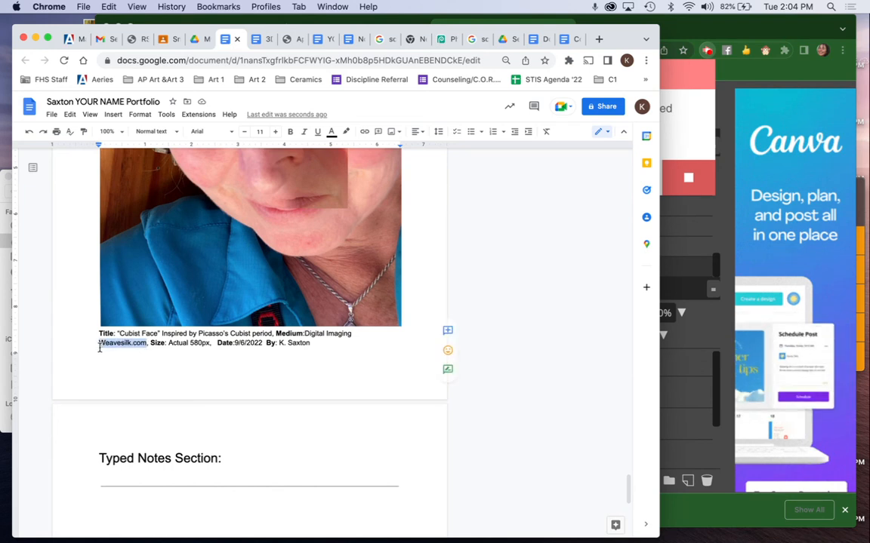
type("Photo")
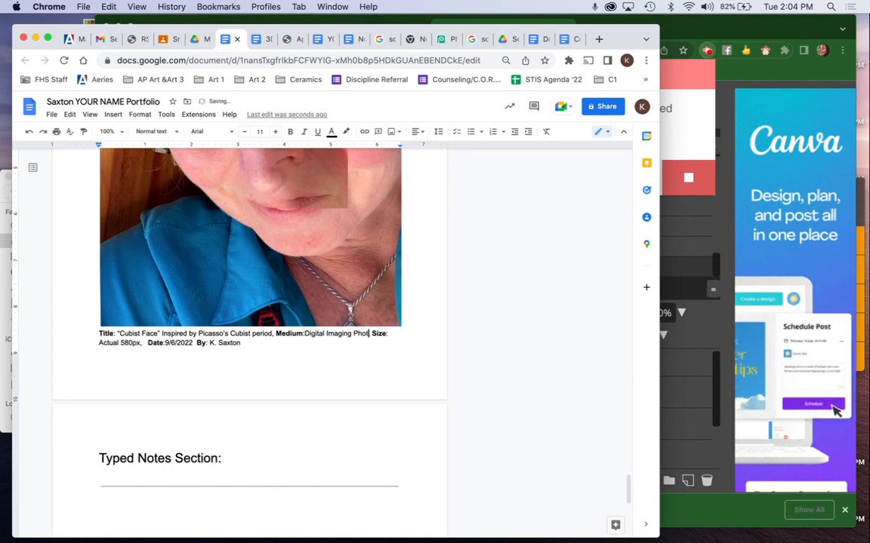
type("pea.com,")
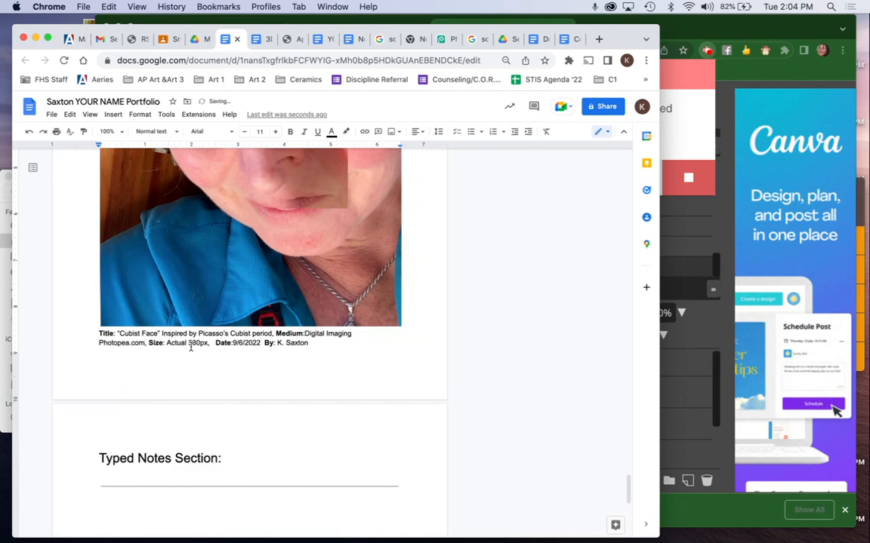
left_click_drag(209, 345, 166, 345)
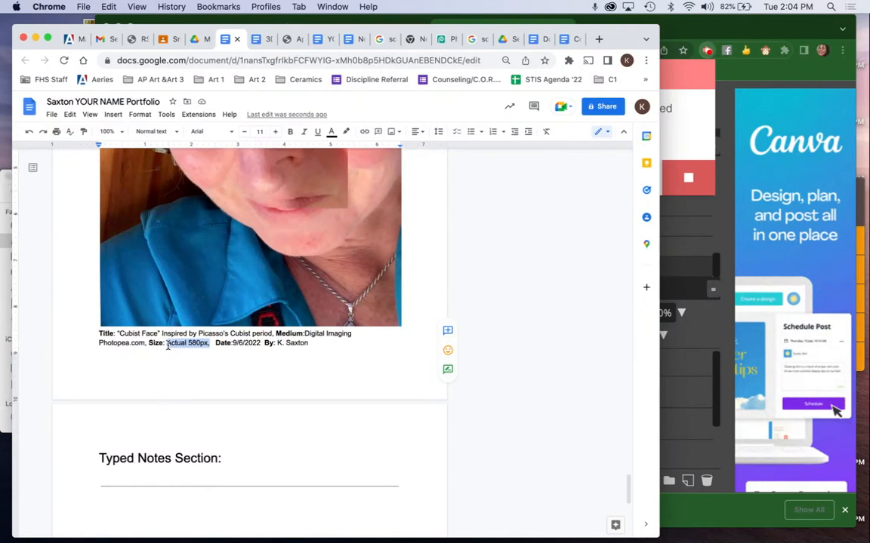
type("8.5")
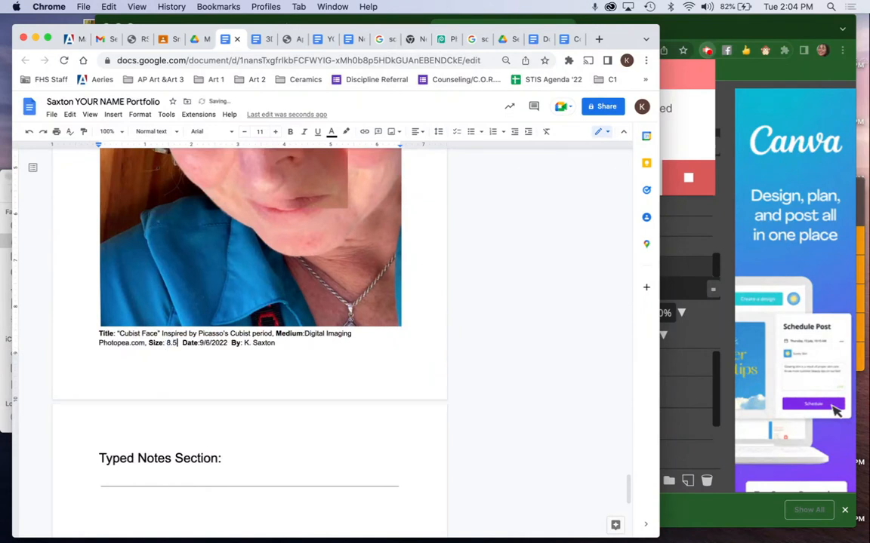
type("x11")
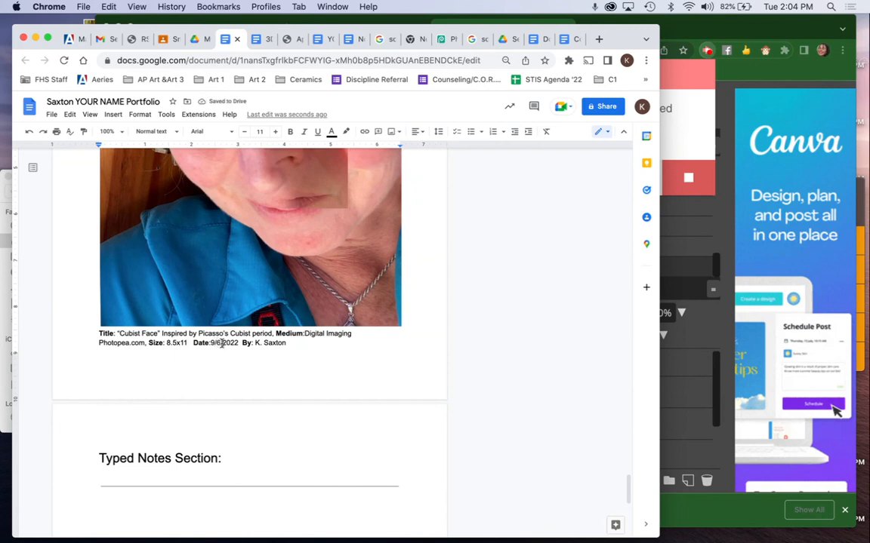
Set the date in the cubist collage's caption to 10/3/2022
left_click_drag(238, 344, 211, 344)
type("10/3")
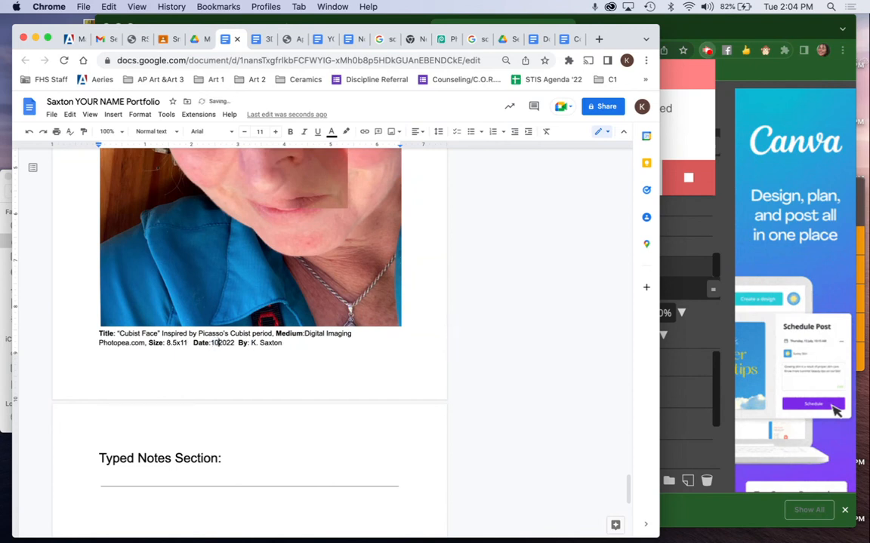
type("/")
left_click(305, 343)
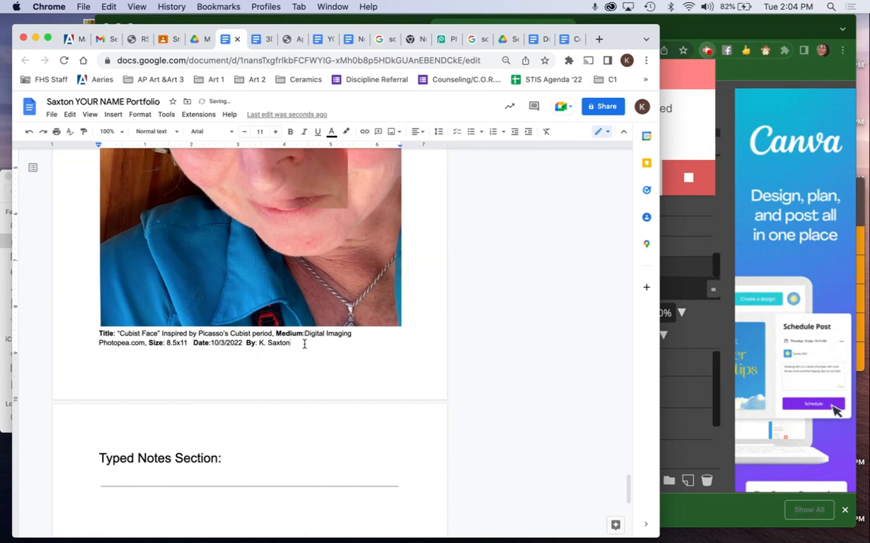
scroll(323, 370, "down", 1)
scroll(323, 370, "up", 5)
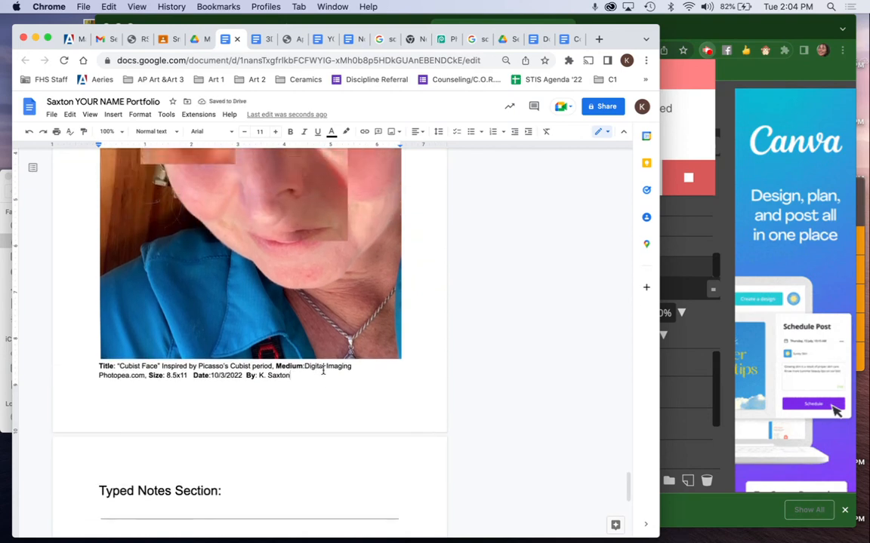
scroll(323, 369, "down", 5)
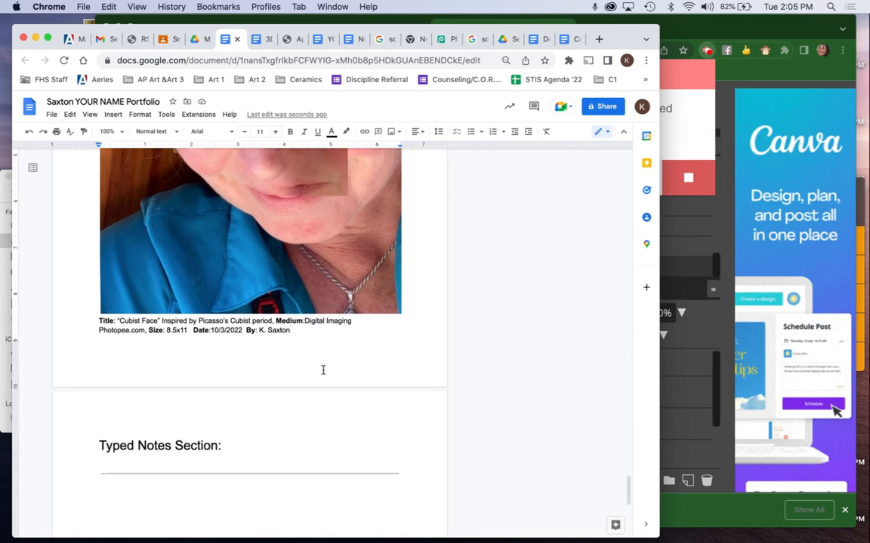